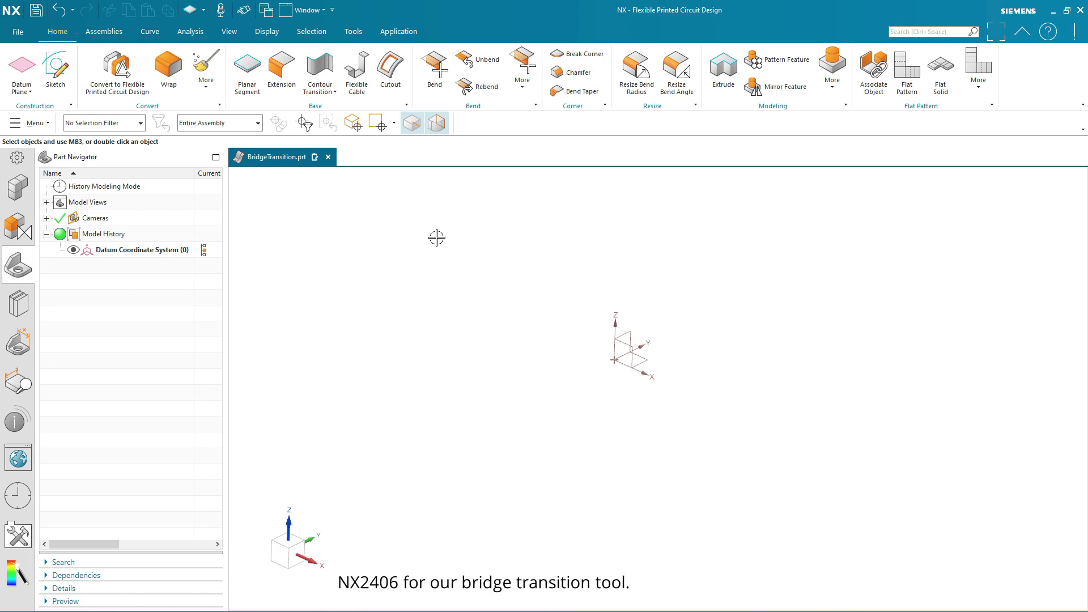
Preview the Bridge Transition types under Bend More, then cancel it
{"action": "left_click", "coordinate": [523, 75]}
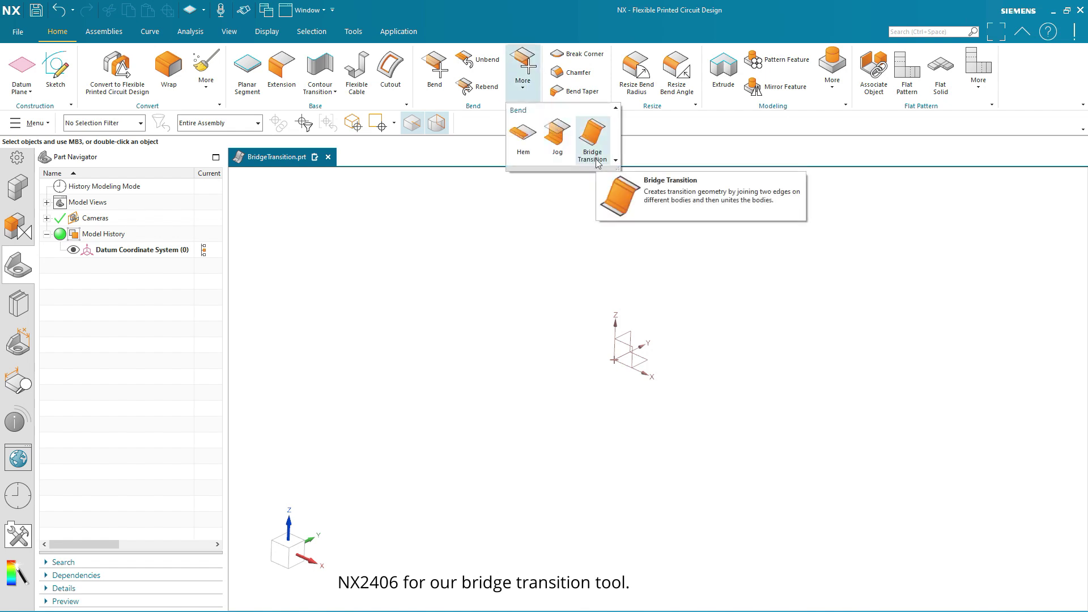
{"action": "left_click", "coordinate": [598, 153]}
{"action": "left_click", "coordinate": [423, 223]}
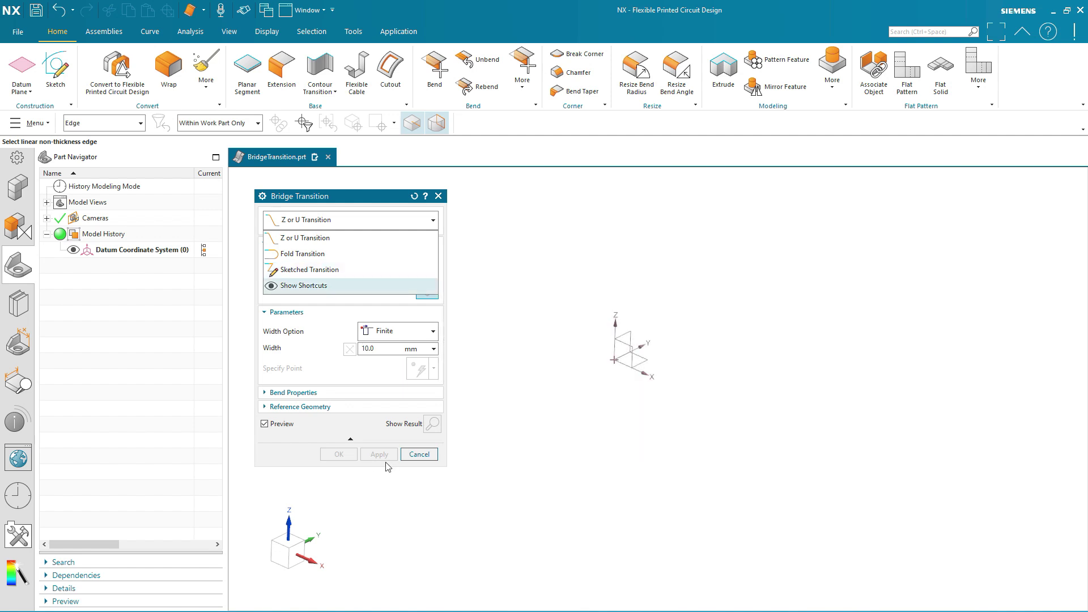
{"action": "left_click", "coordinate": [417, 455]}
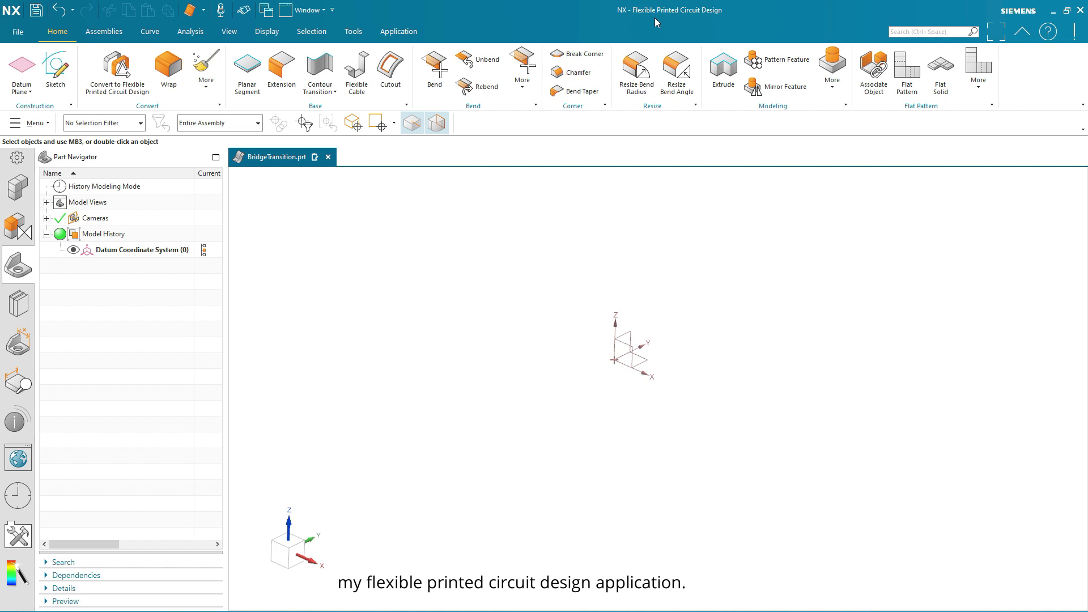
Reopen and dismiss the Bend More list, then launch the Planar Segment command
{"action": "left_click", "coordinate": [529, 94]}
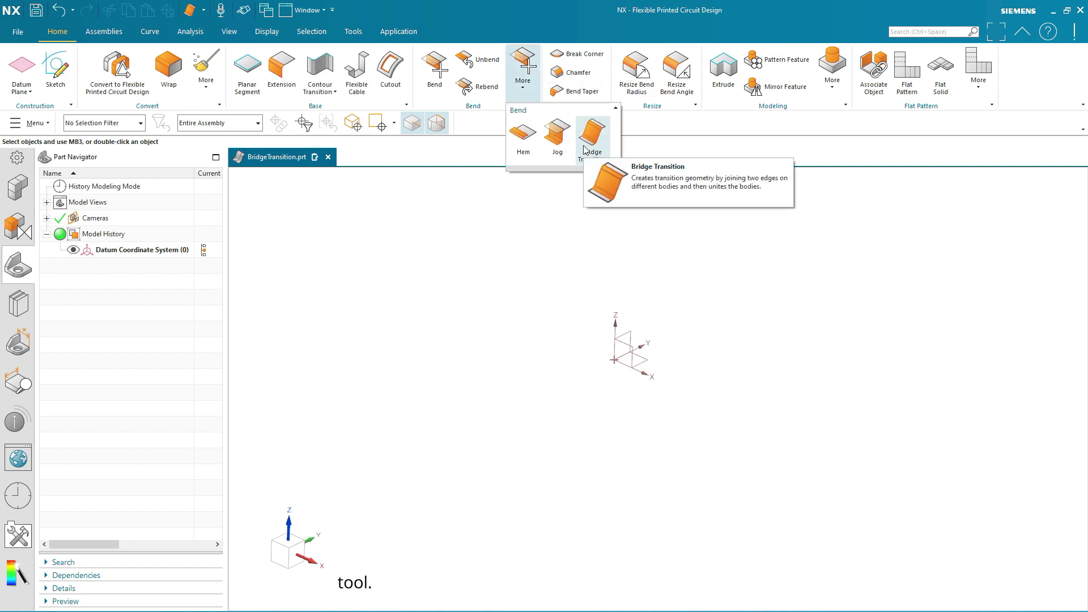
{"action": "left_click", "coordinate": [435, 240]}
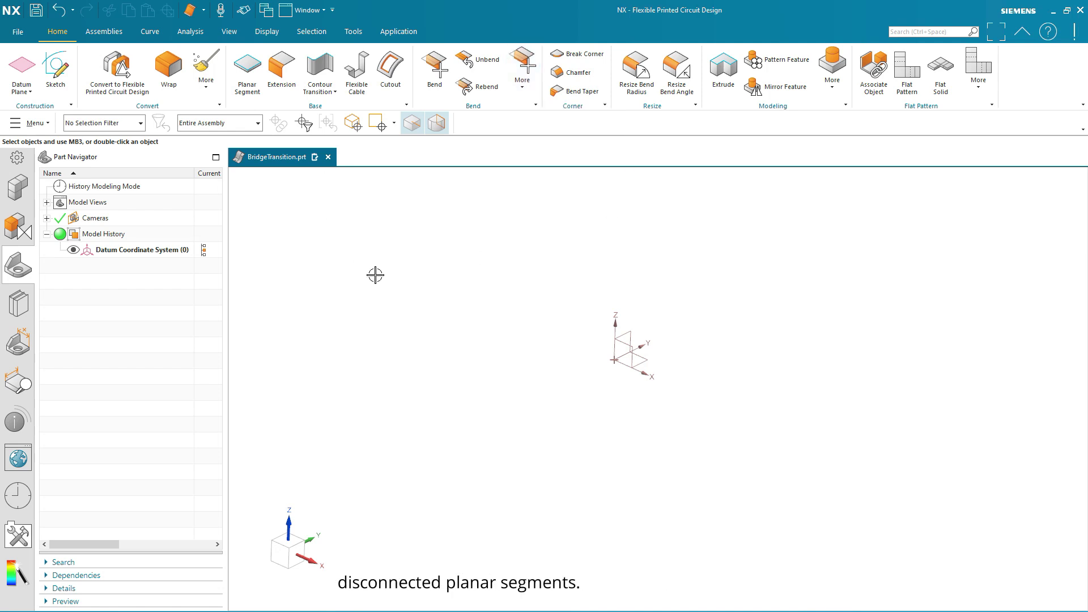
{"action": "left_click", "coordinate": [248, 73]}
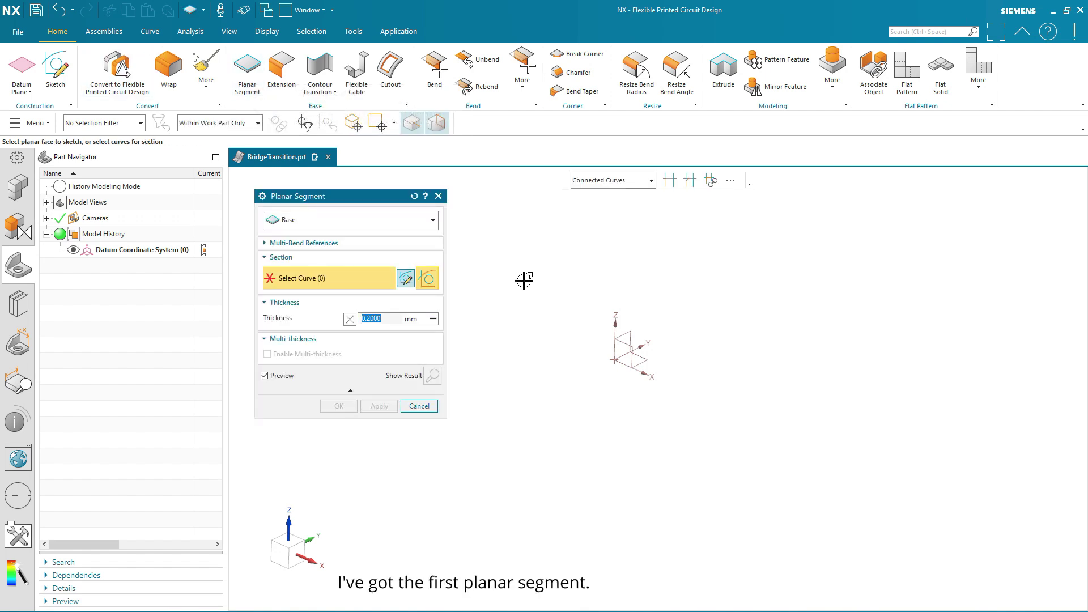
Draw a centre rectangle at the origin of the XY datum plane
{"action": "left_click", "coordinate": [644, 360]}
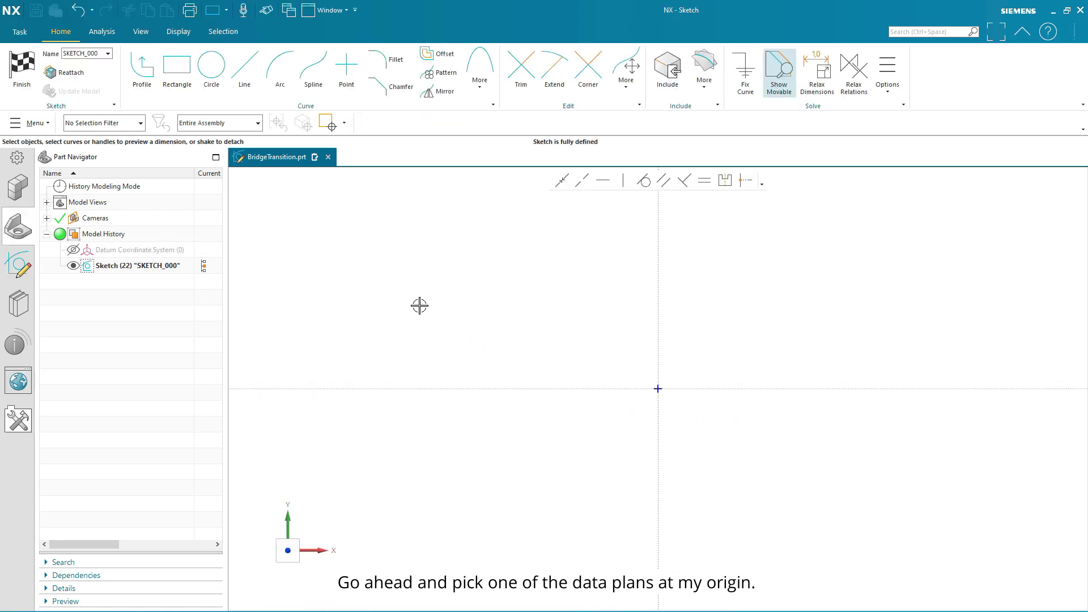
{"action": "left_click", "coordinate": [177, 68]}
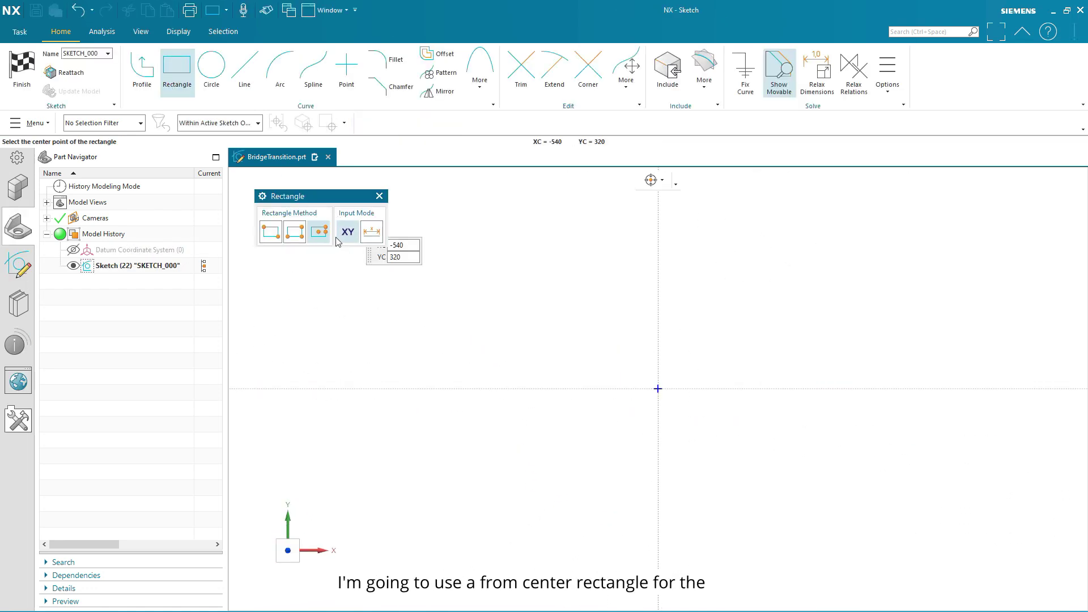
{"action": "left_click", "coordinate": [656, 387]}
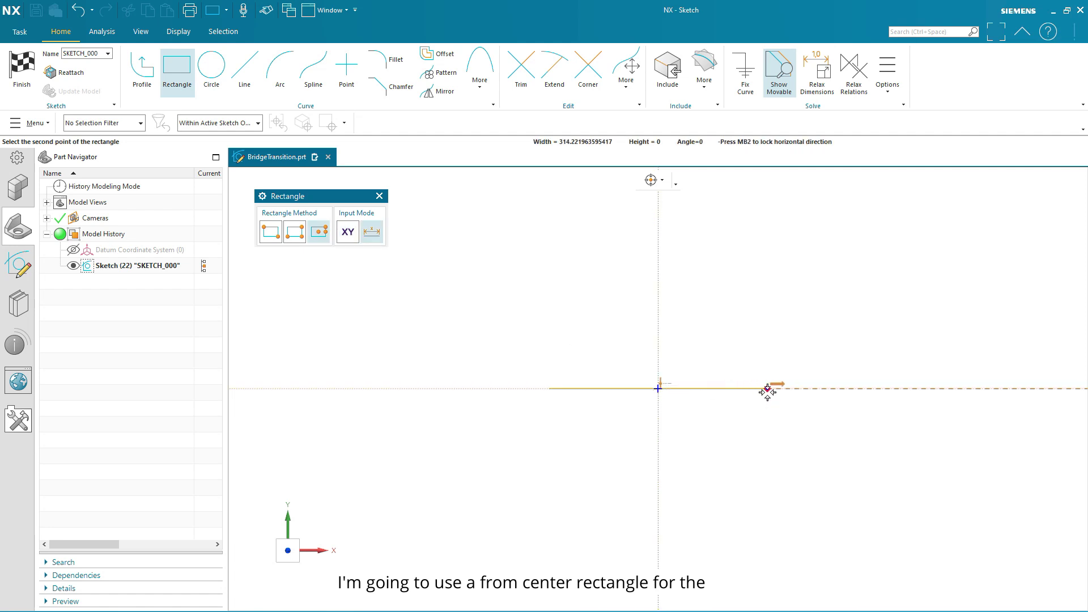
{"action": "left_click", "coordinate": [770, 231]}
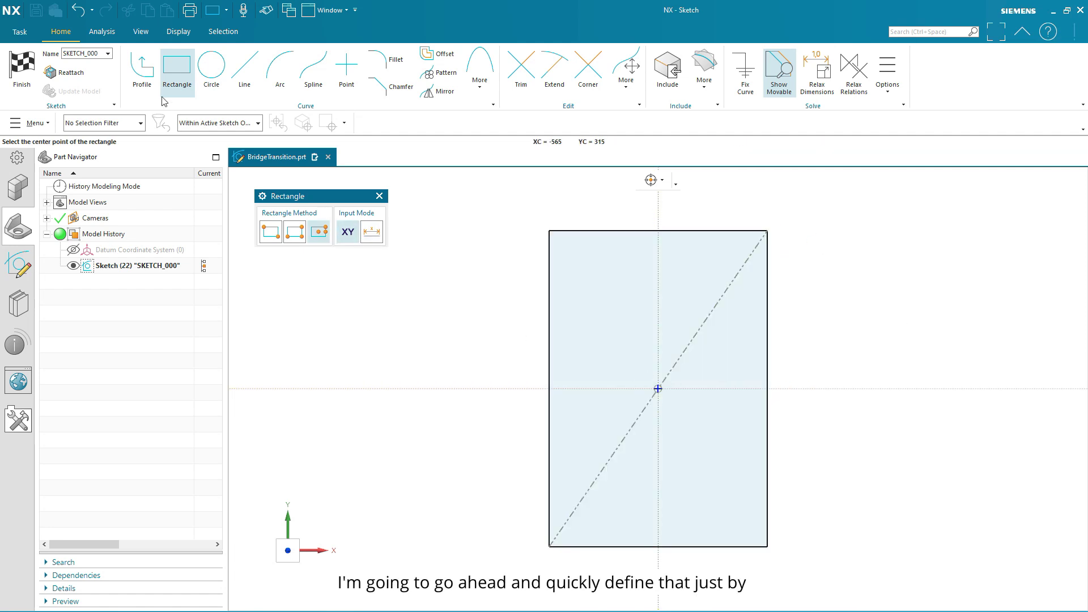
{"action": "key", "text": "Escape"}
Dimension the rectangle 300 wide with rescaling and 500 tall, then finish the sketch
{"action": "left_click", "coordinate": [642, 230]}
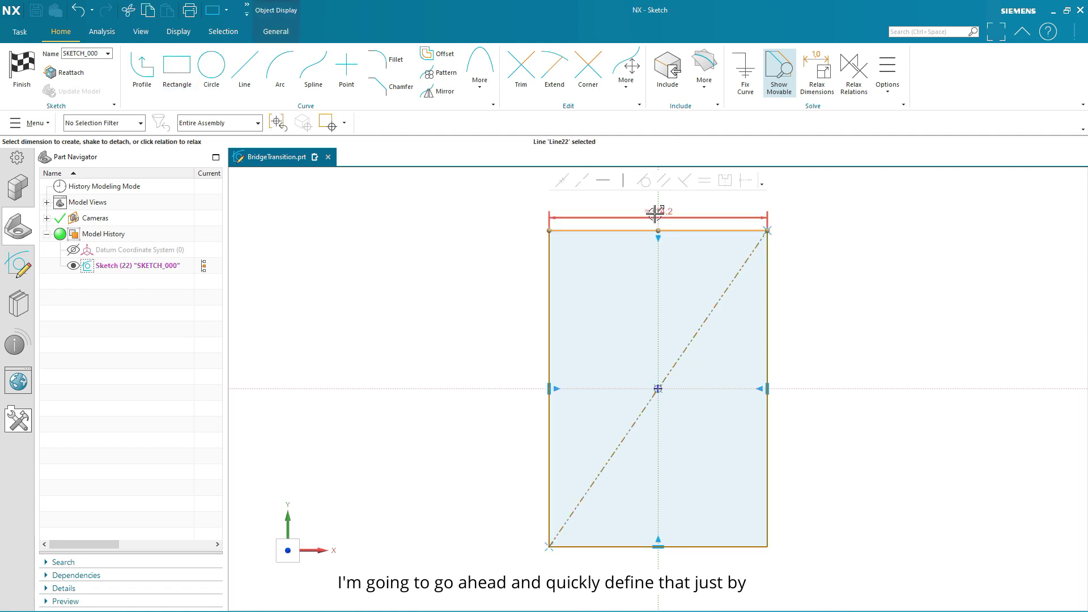
{"action": "left_click", "coordinate": [655, 217]}
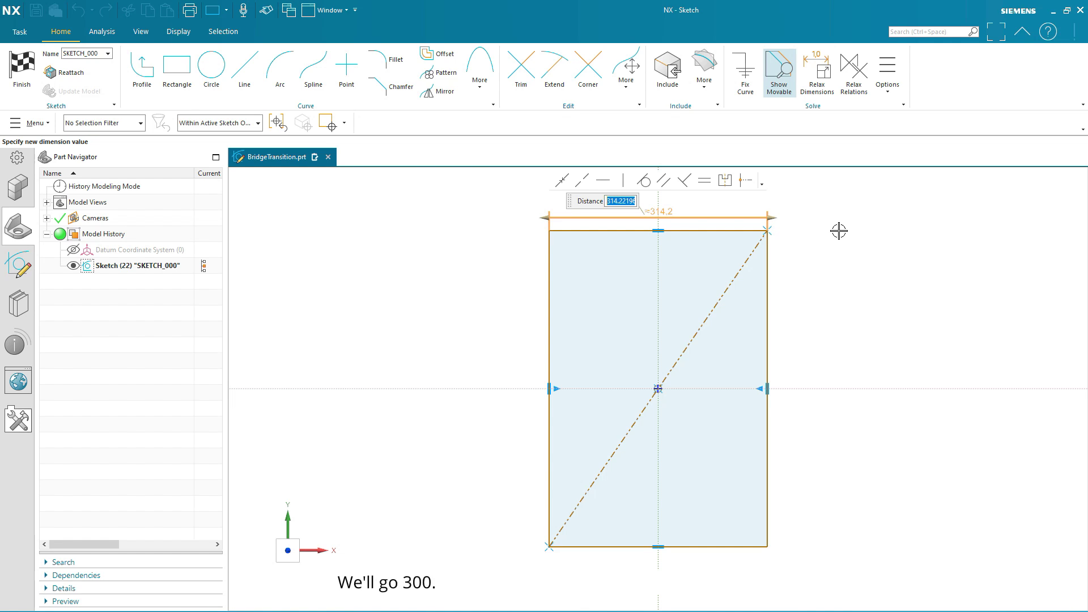
{"action": "type", "text": "300"}
{"action": "key", "text": "Return"}
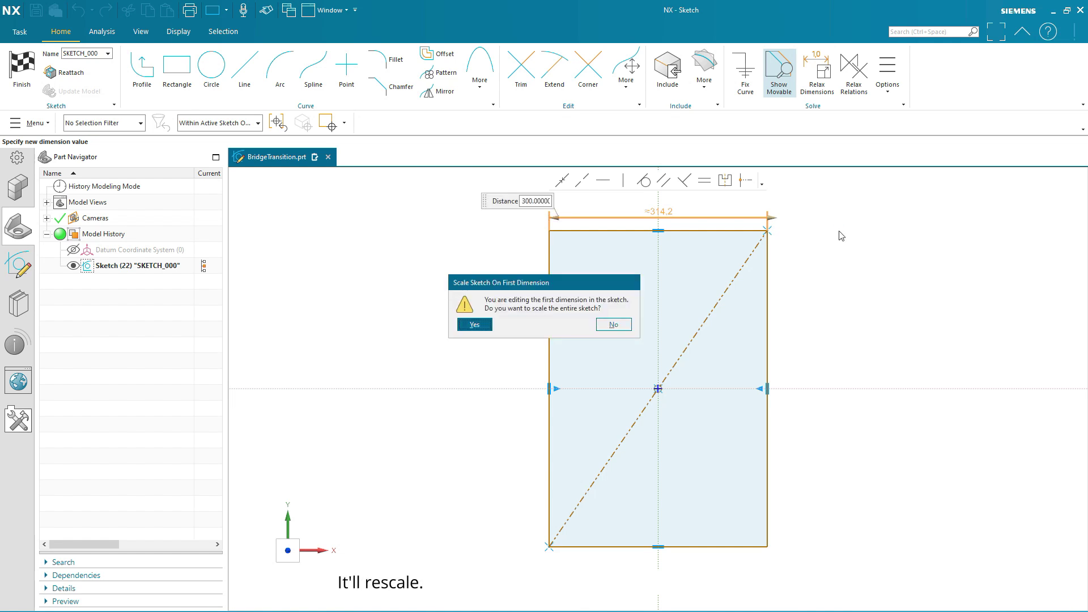
{"action": "left_click", "coordinate": [474, 324]}
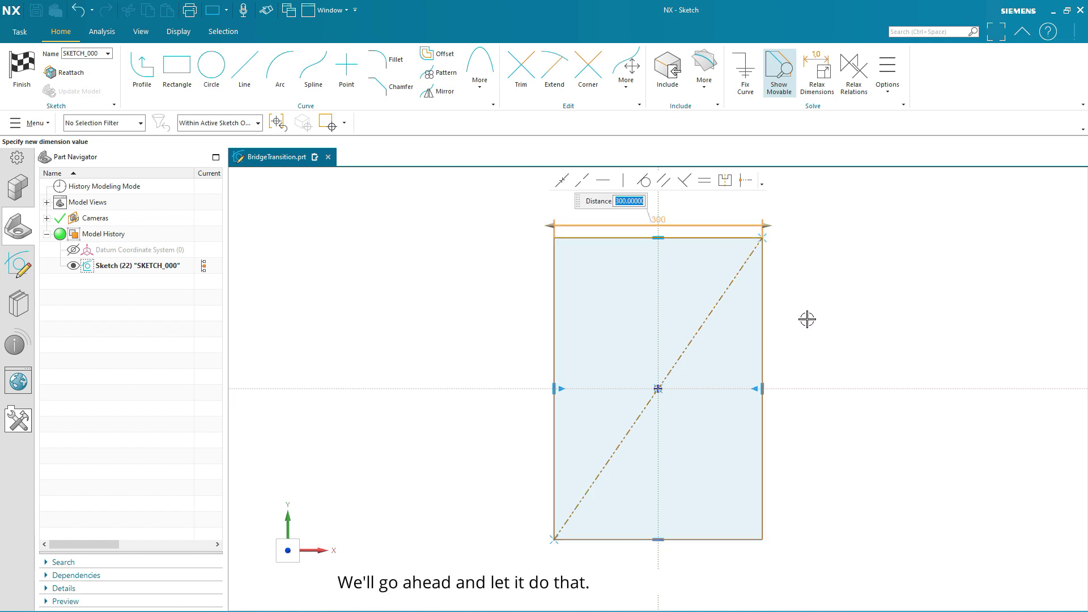
{"action": "left_click", "coordinate": [762, 320]}
{"action": "left_click", "coordinate": [787, 377]}
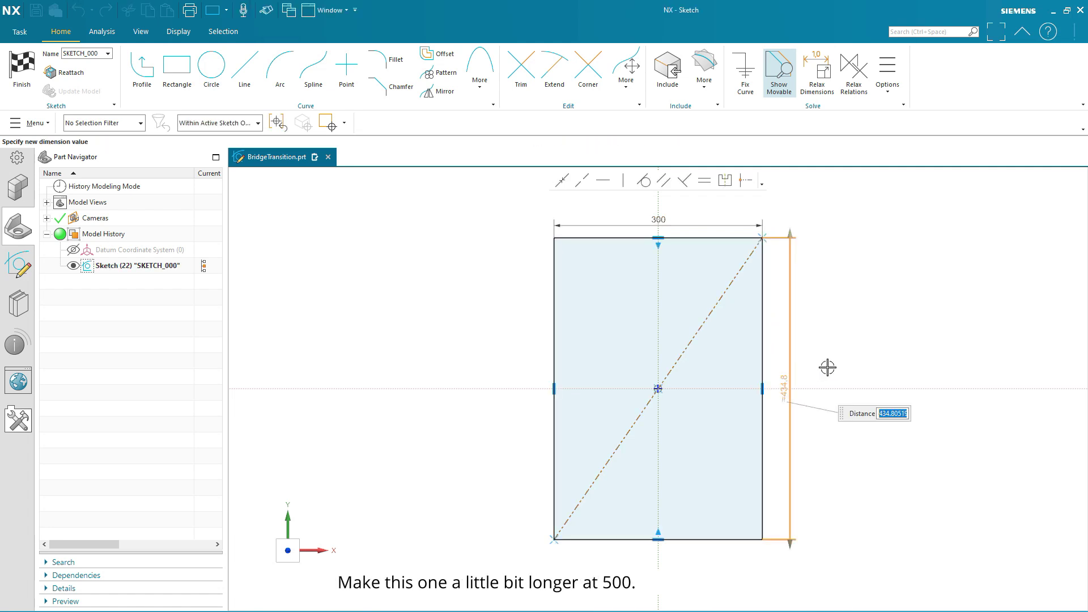
{"action": "type", "text": "500"}
{"action": "key", "text": "Return"}
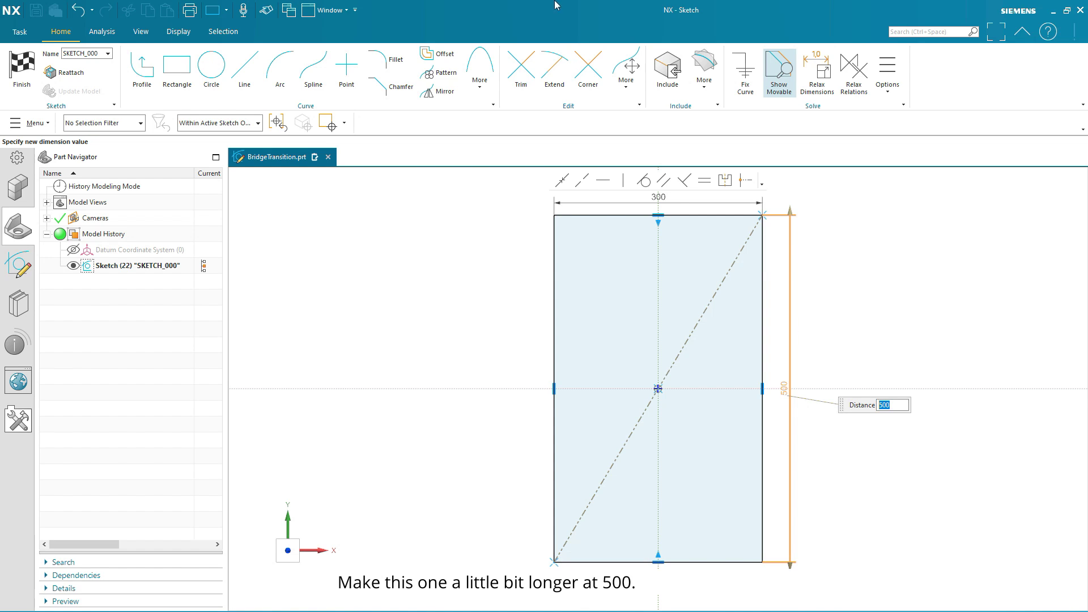
{"action": "left_click", "coordinate": [22, 69]}
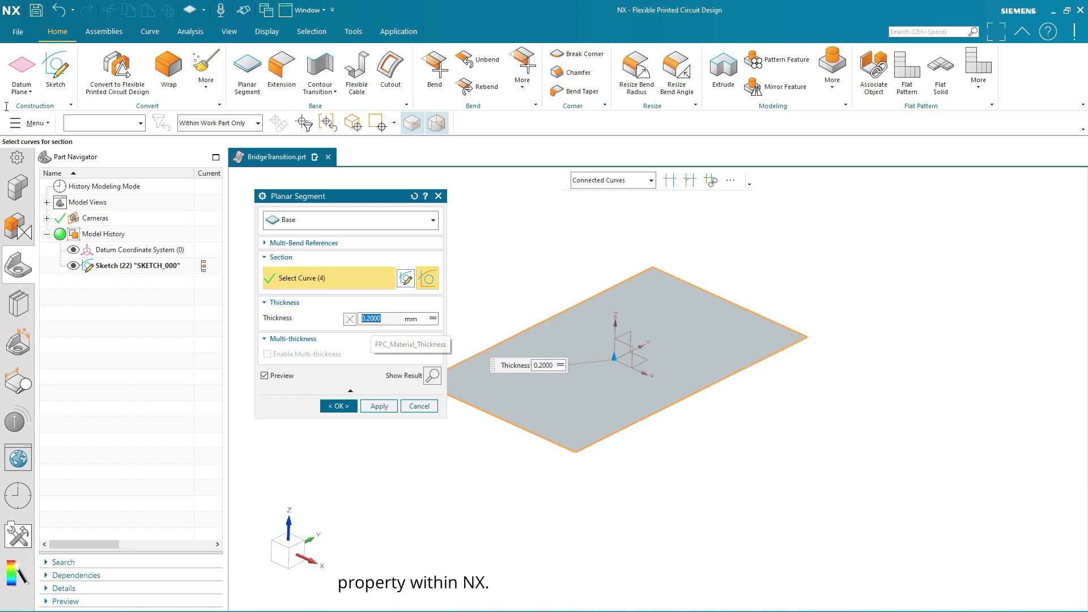
Create the planar segment with a local thickness value of 3 mm
{"action": "left_click", "coordinate": [432, 319]}
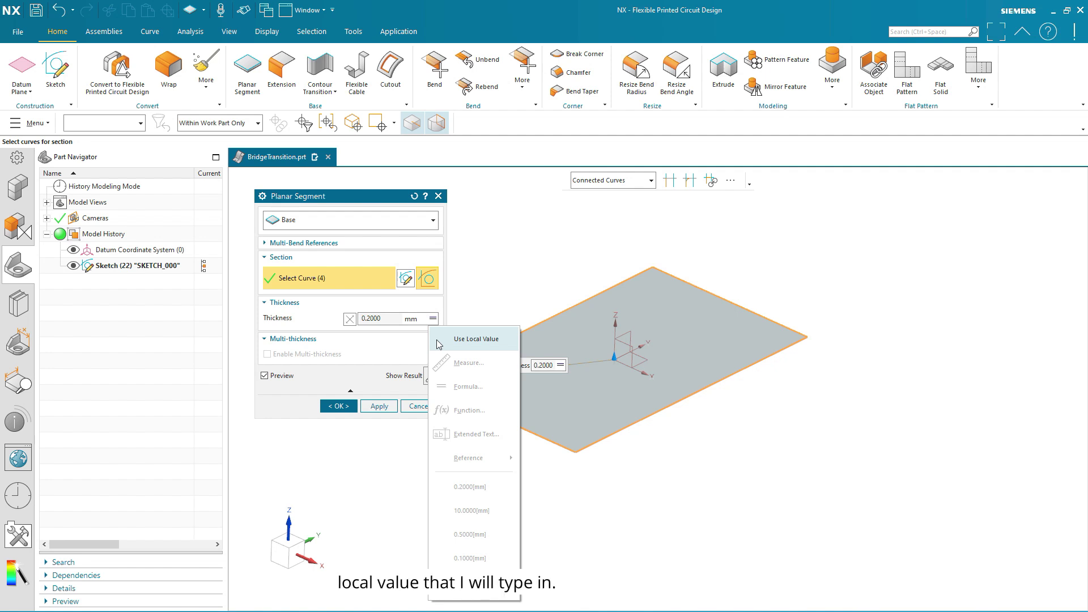
{"action": "left_click", "coordinate": [436, 339]}
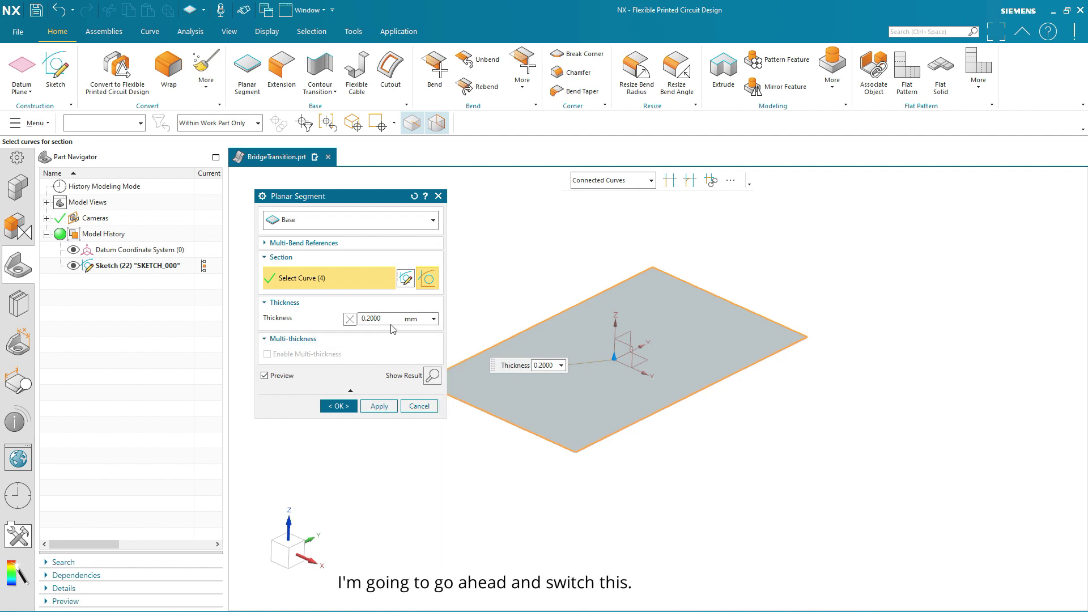
{"action": "type", "text": "3"}
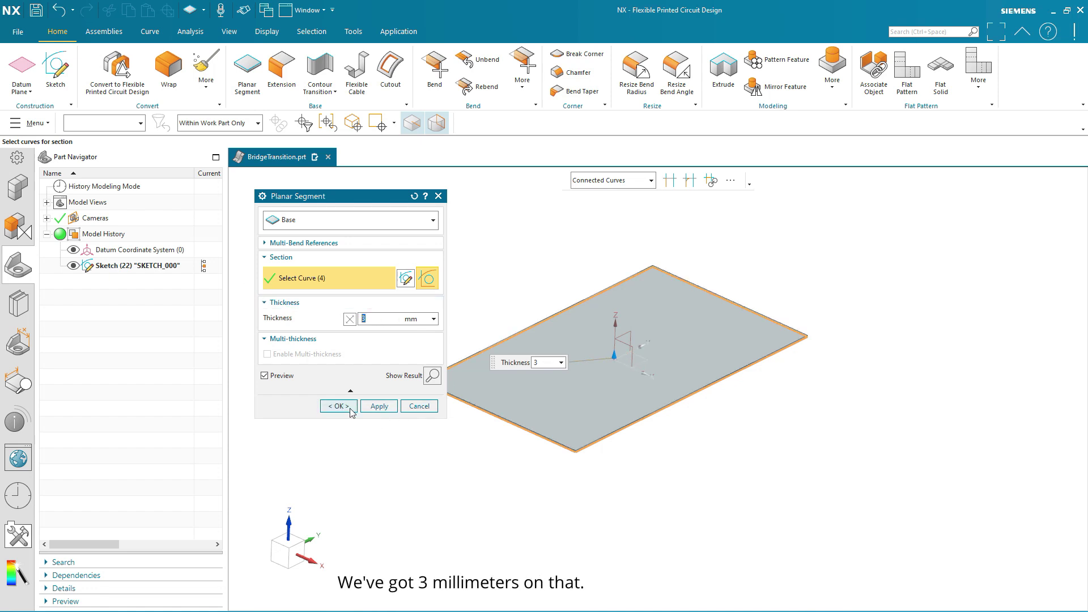
{"action": "left_click", "coordinate": [338, 407]}
{"action": "mouse_move", "coordinate": [788, 505]}
{"action": "middle_mouse_down"}
{"action": "mouse_move", "coordinate": [875, 354]}
{"action": "mouse_move", "coordinate": [878, 370]}
{"action": "middle_mouse_up"}
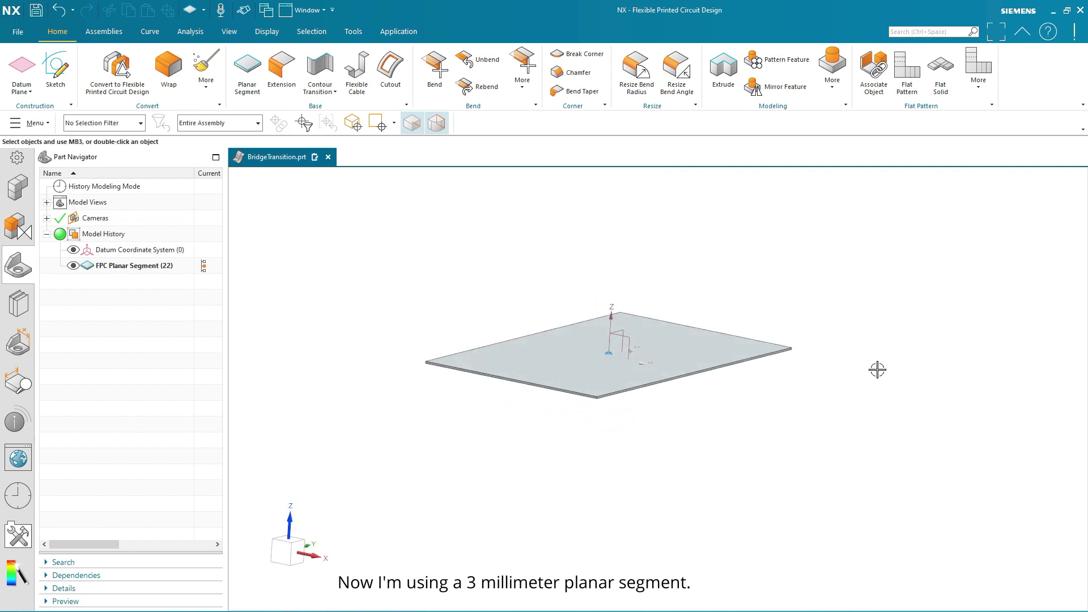
{"action": "middle_click_drag", "start_coordinate": [829, 348], "coordinate": [843, 393]}
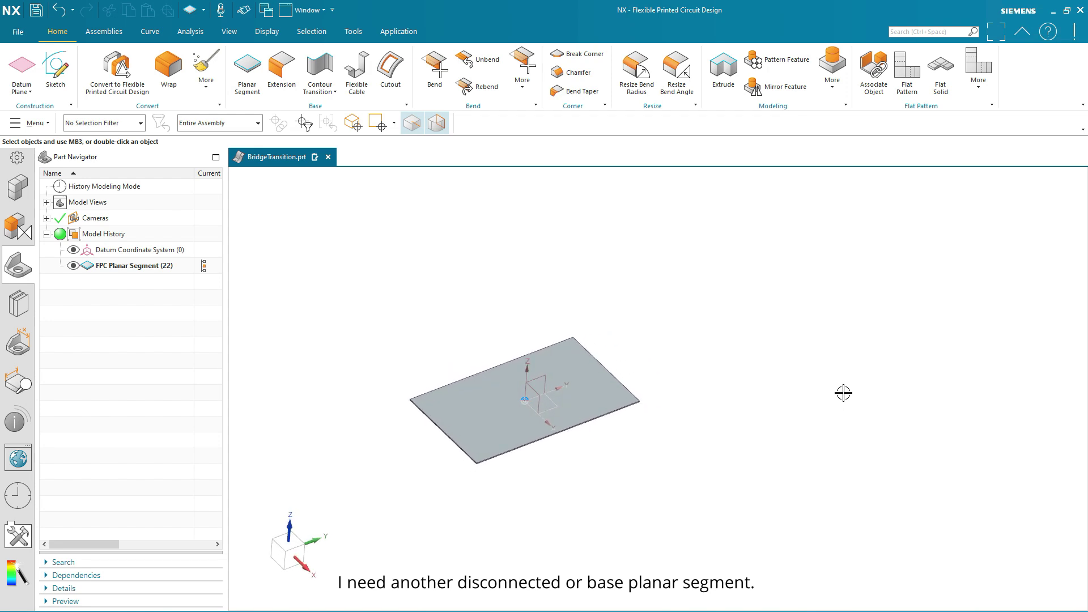
{"action": "mouse_move", "coordinate": [843, 393]}
{"action": "middle_mouse_down"}
{"action": "mouse_move", "coordinate": [632, 194]}
{"action": "mouse_move", "coordinate": [760, 320]}
{"action": "middle_mouse_up"}
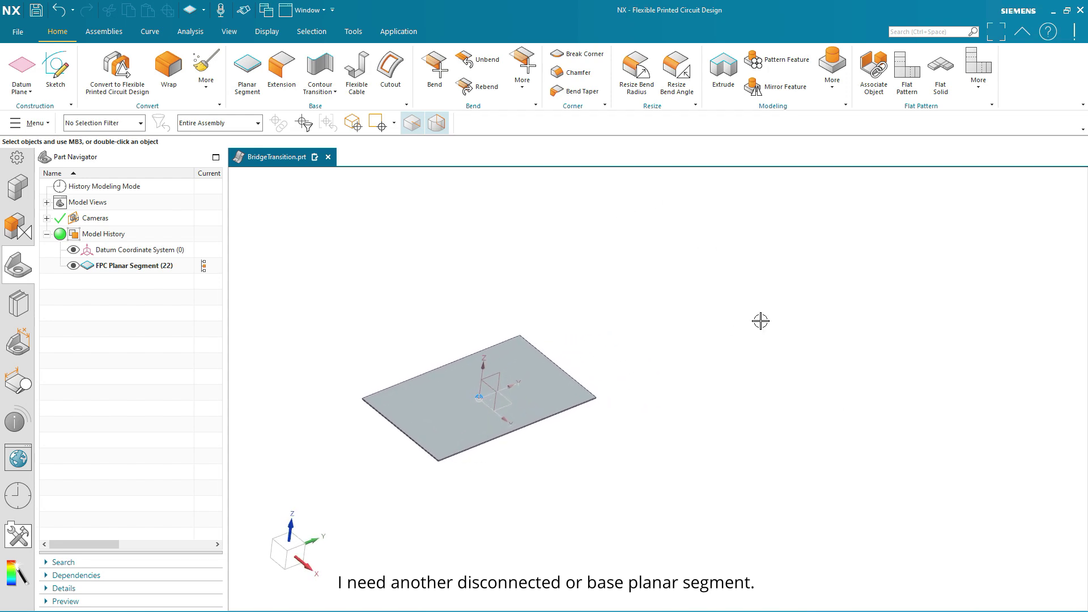
{"action": "left_click", "coordinate": [247, 69]}
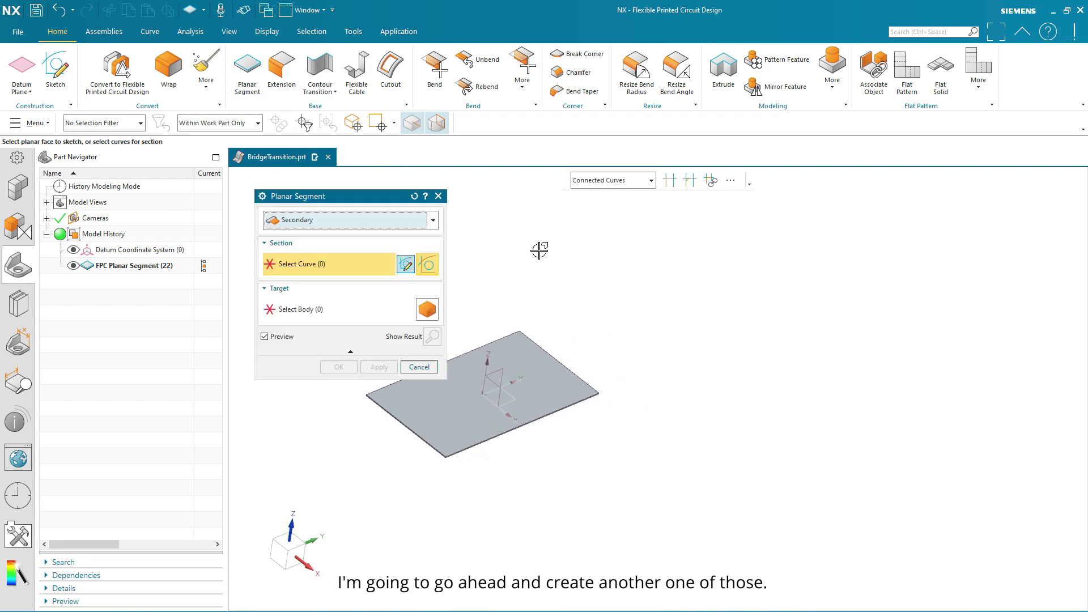
Change the new segment type from Secondary to Base and start a new section sketch
{"action": "left_click", "coordinate": [323, 228]}
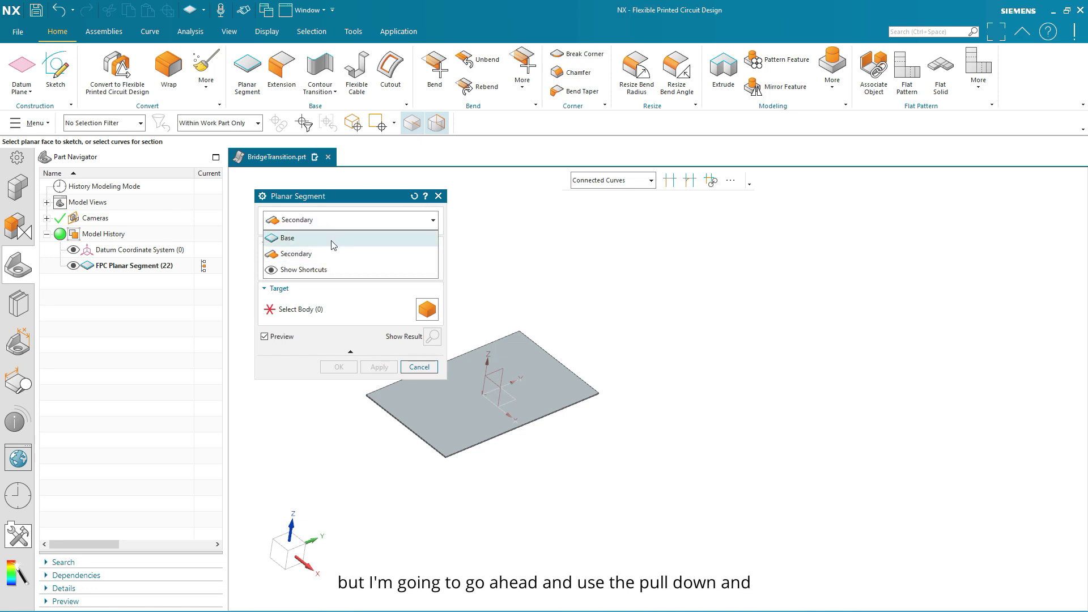
{"action": "left_click", "coordinate": [331, 240]}
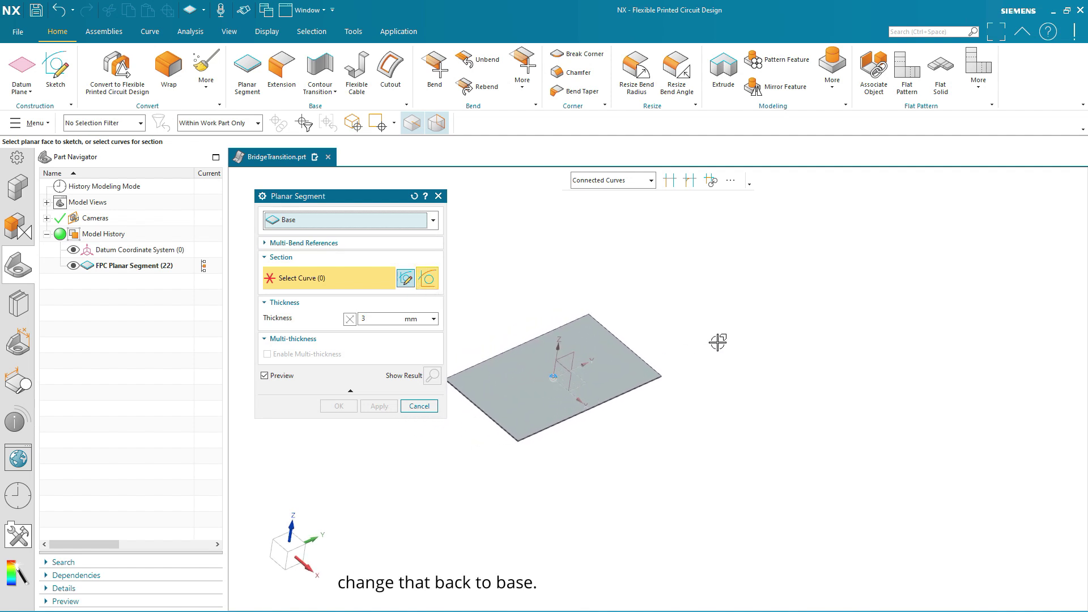
{"action": "left_click", "coordinate": [406, 279]}
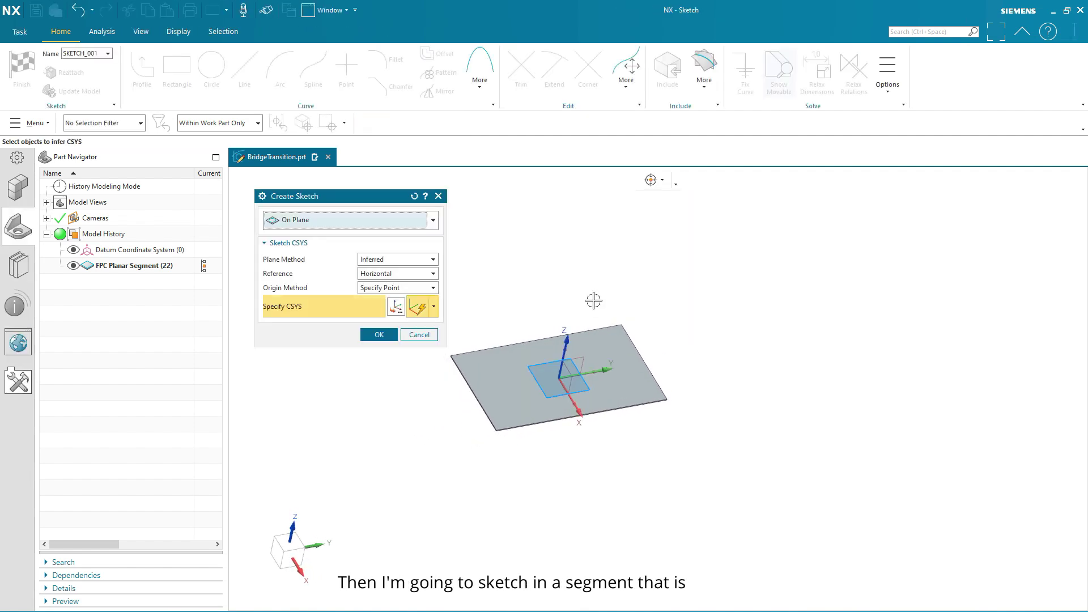
{"action": "middle_click_drag", "start_coordinate": [594, 300], "coordinate": [593, 391]}
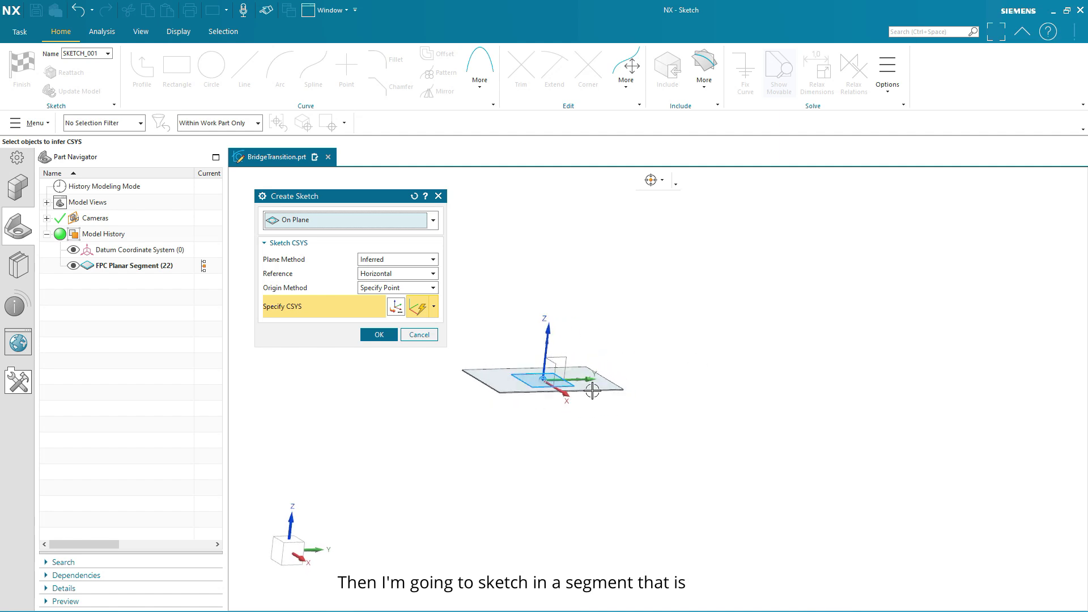
{"action": "key", "text": "Home"}
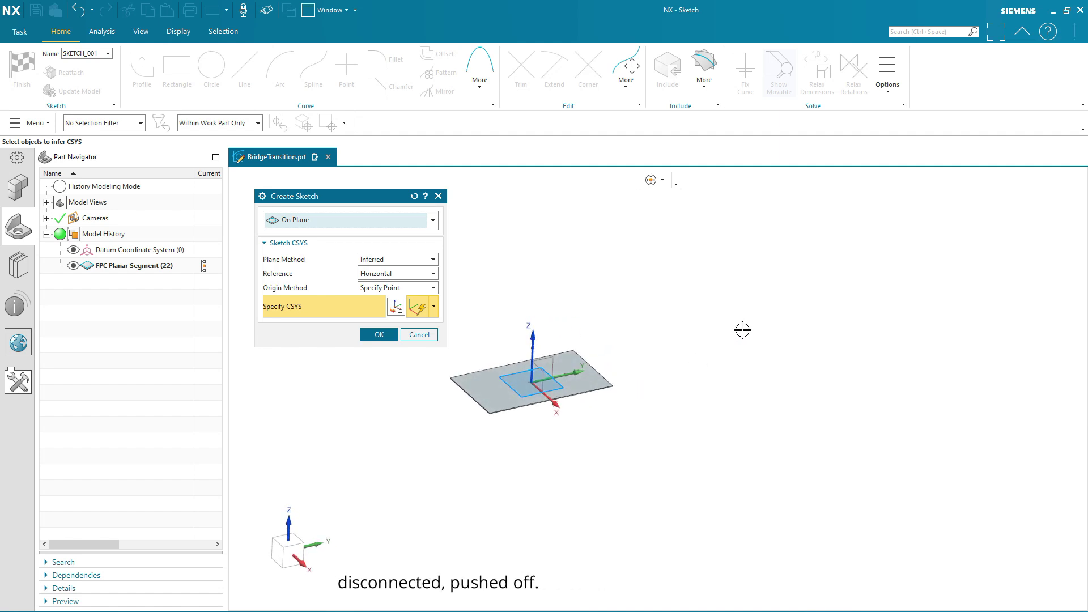
{"action": "key", "text": "End"}
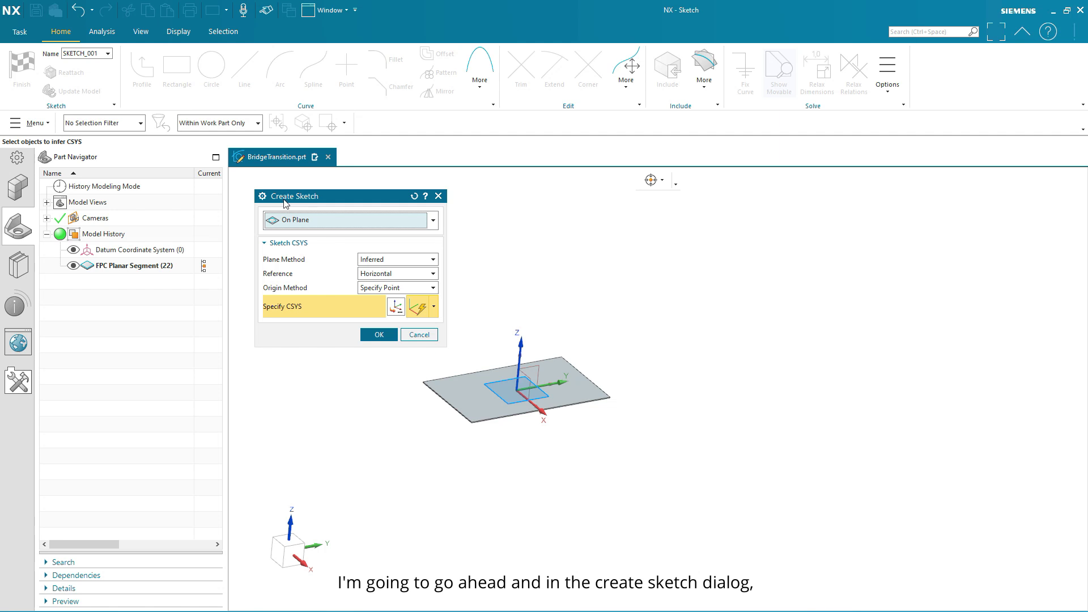
Put SKETCH_001 on a new plane 320 mm above the plate face, reusing its direction and origin
{"action": "left_click", "coordinate": [394, 264]}
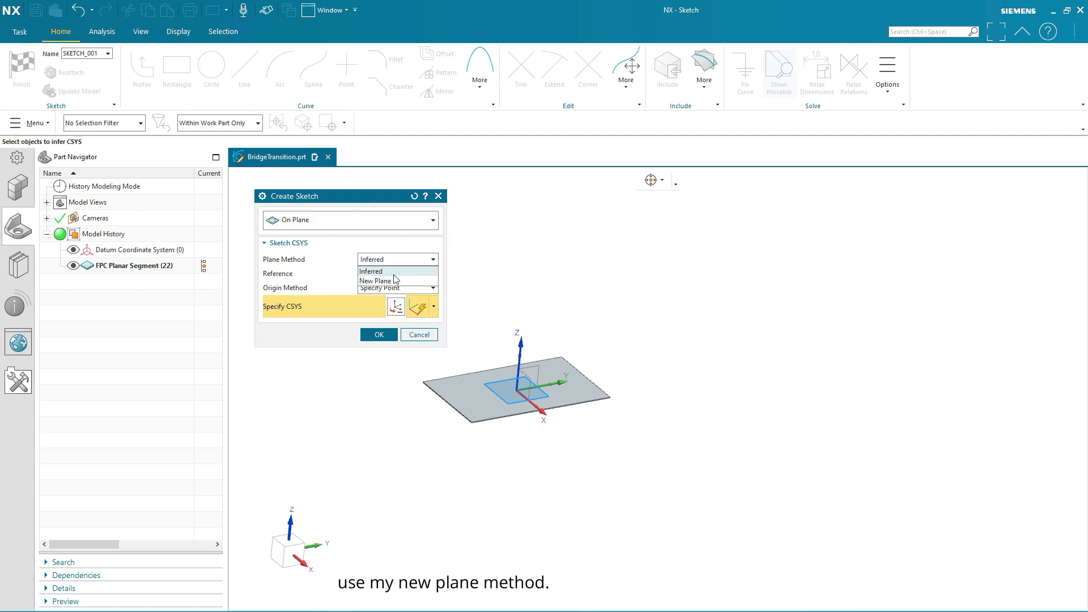
{"action": "left_click", "coordinate": [395, 283]}
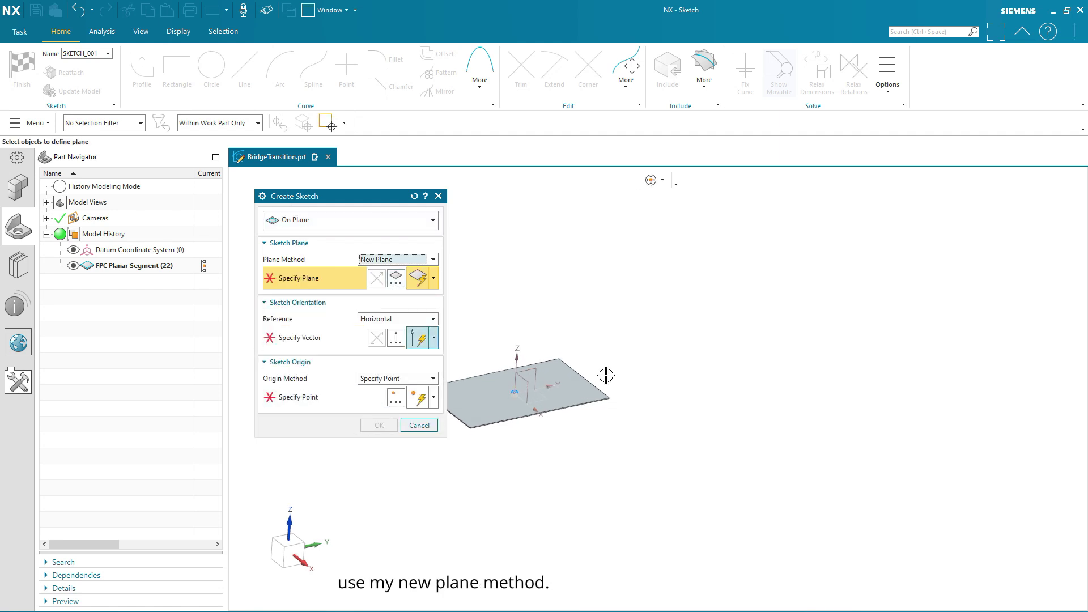
{"action": "left_click", "coordinate": [575, 407]}
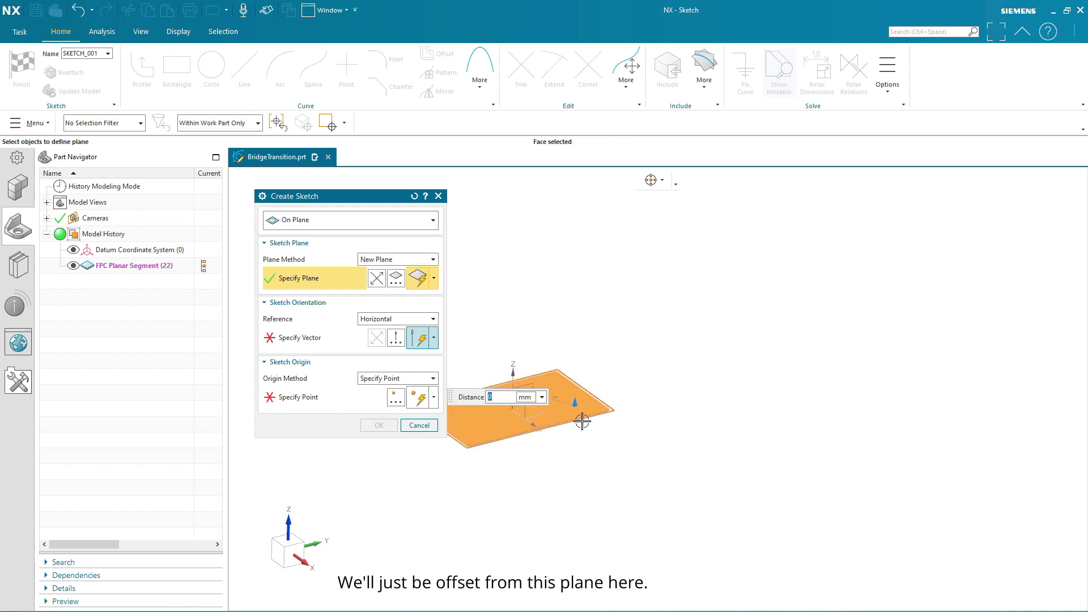
{"action": "left_click_drag", "start_coordinate": [573, 397], "coordinate": [574, 303]}
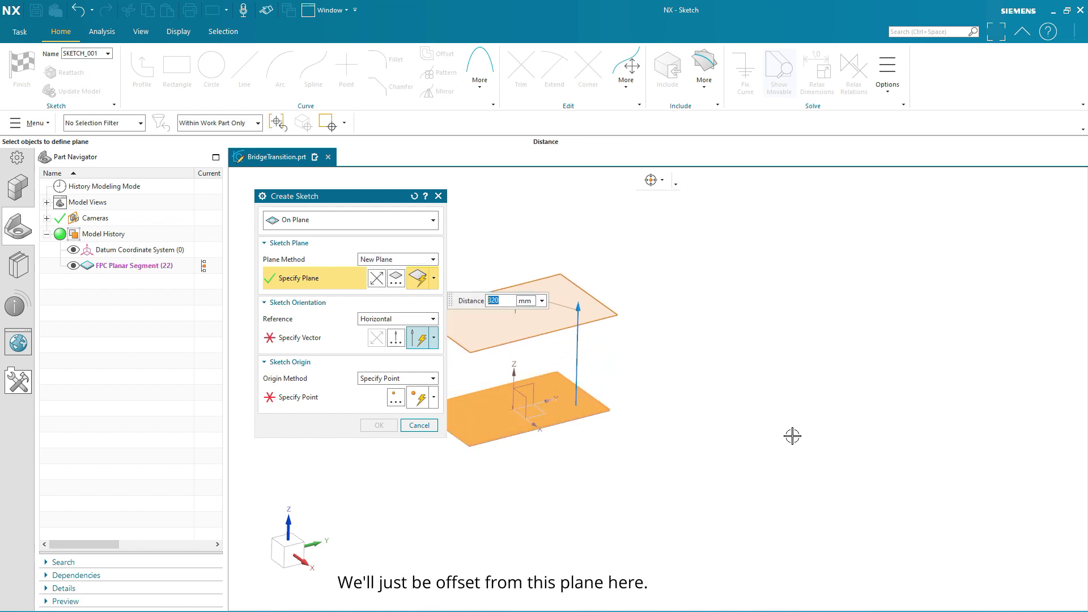
{"action": "mouse_move", "coordinate": [792, 437]}
{"action": "middle_mouse_down"}
{"action": "mouse_move", "coordinate": [520, 506]}
{"action": "mouse_move", "coordinate": [476, 464]}
{"action": "middle_mouse_up"}
{"action": "left_click", "coordinate": [318, 340]}
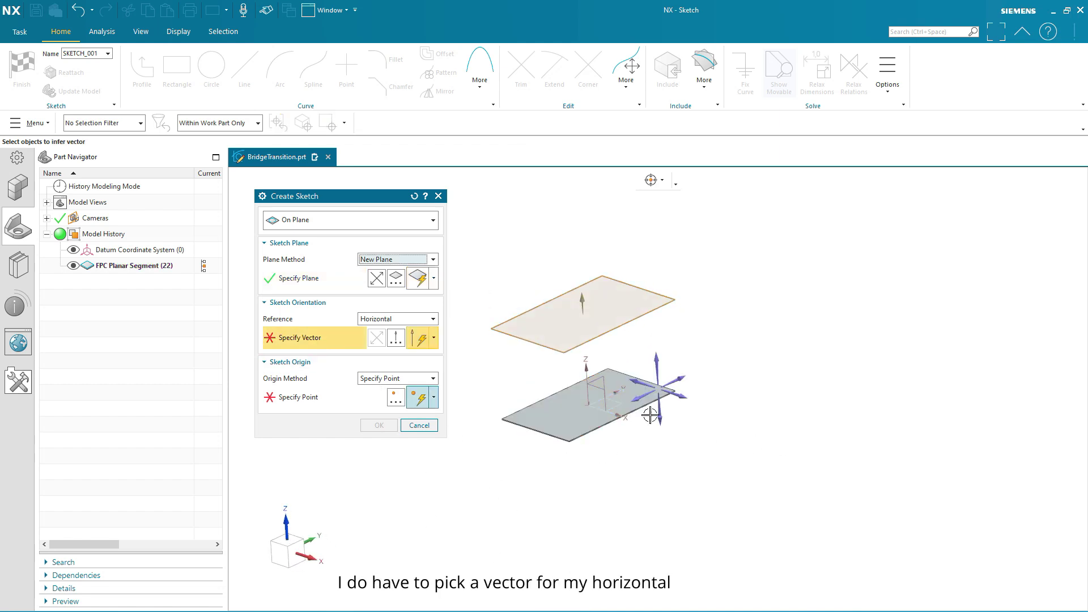
{"action": "left_click", "coordinate": [680, 397]}
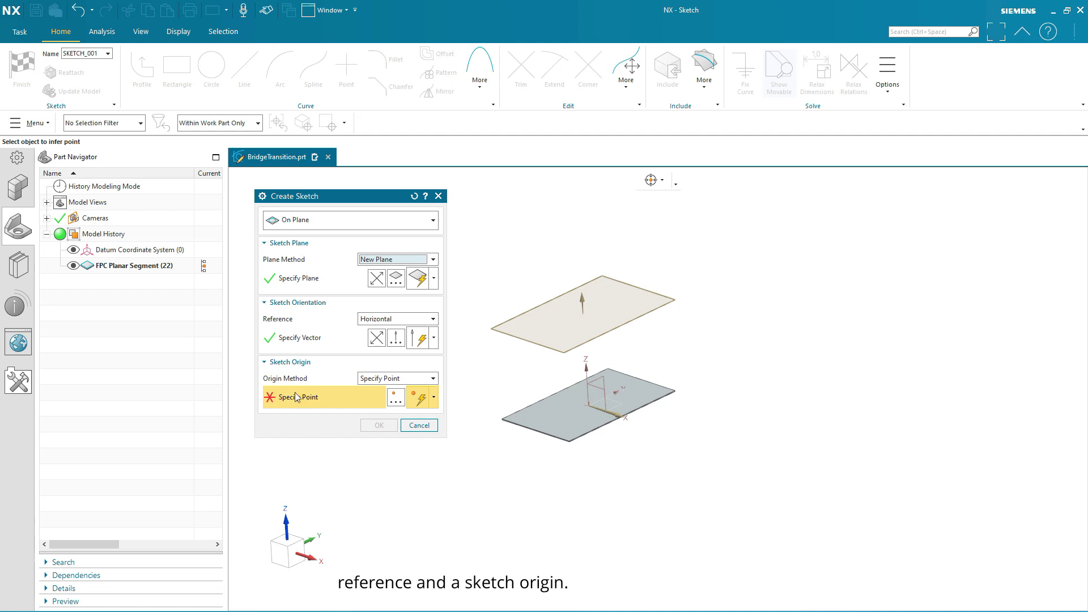
{"action": "left_click", "coordinate": [589, 406]}
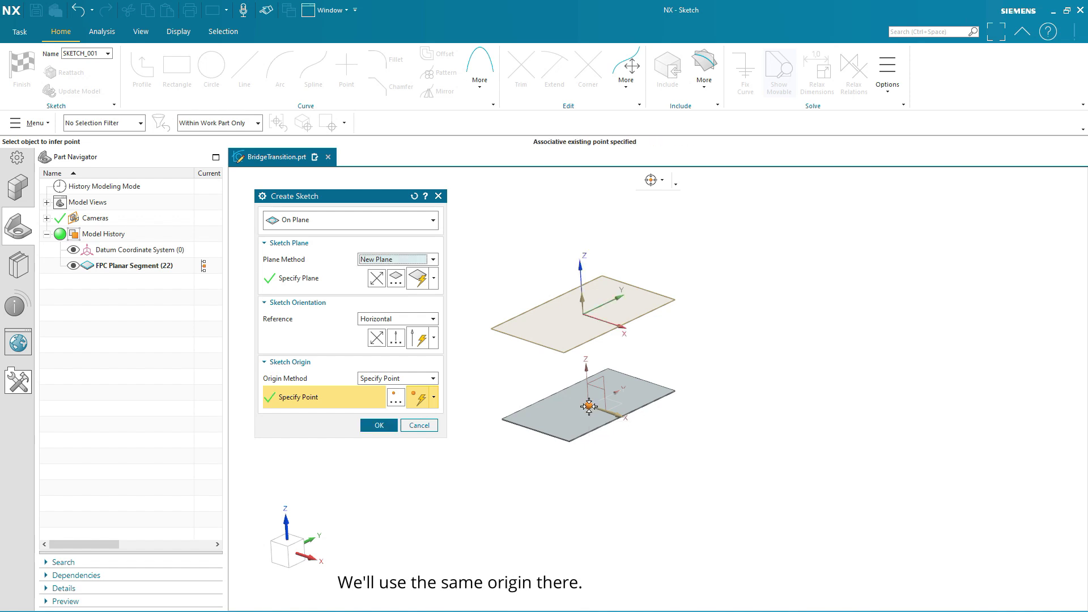
{"action": "left_click", "coordinate": [379, 425]}
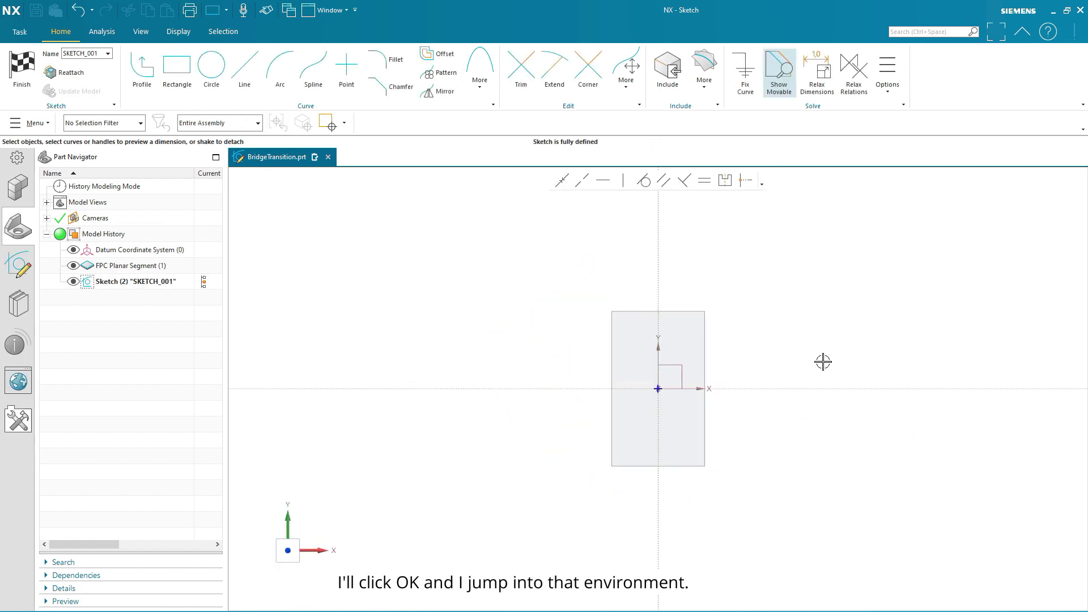
{"action": "scroll", "coordinate": [486, 414], "scroll_direction": "down", "scroll_amount": 1}
{"action": "scroll", "coordinate": [485, 414], "scroll_direction": "down", "scroll_amount": 1}
{"action": "scroll", "coordinate": [596, 356], "scroll_direction": "up", "scroll_amount": 1}
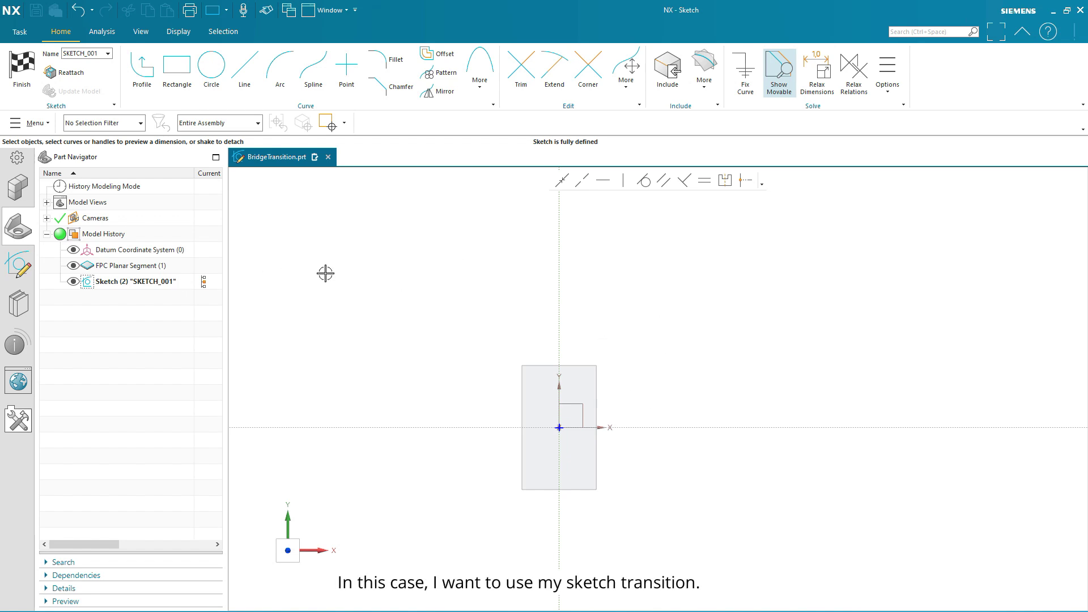
Draw a two-point rectangle on the raised plane and create a 3 mm planar segment from it
{"action": "left_click", "coordinate": [177, 70]}
{"action": "scroll", "coordinate": [451, 366], "scroll_direction": "down", "scroll_amount": 2}
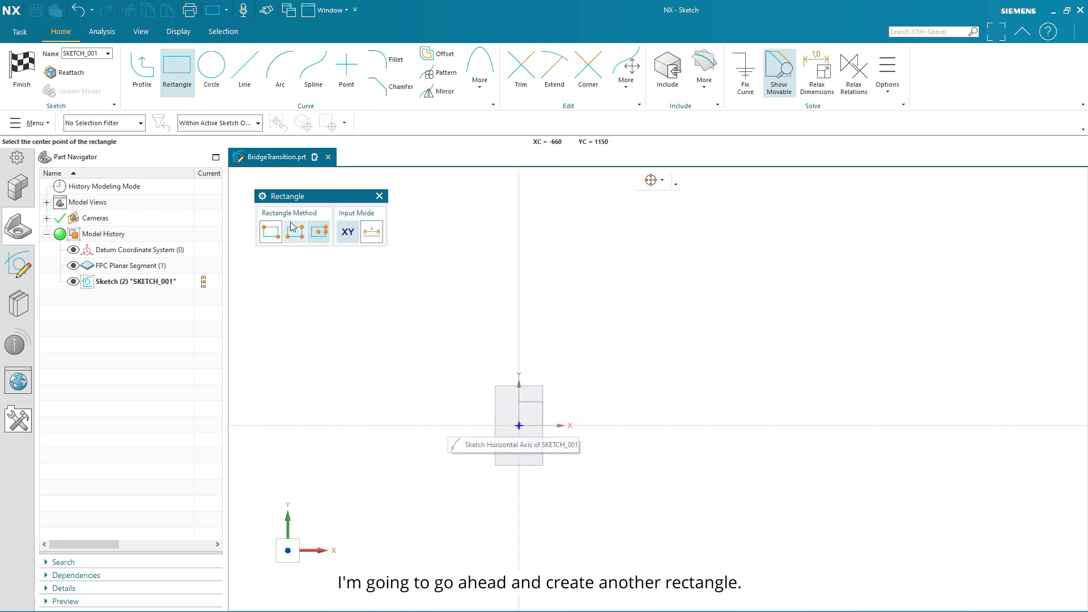
{"action": "left_click", "coordinate": [271, 231]}
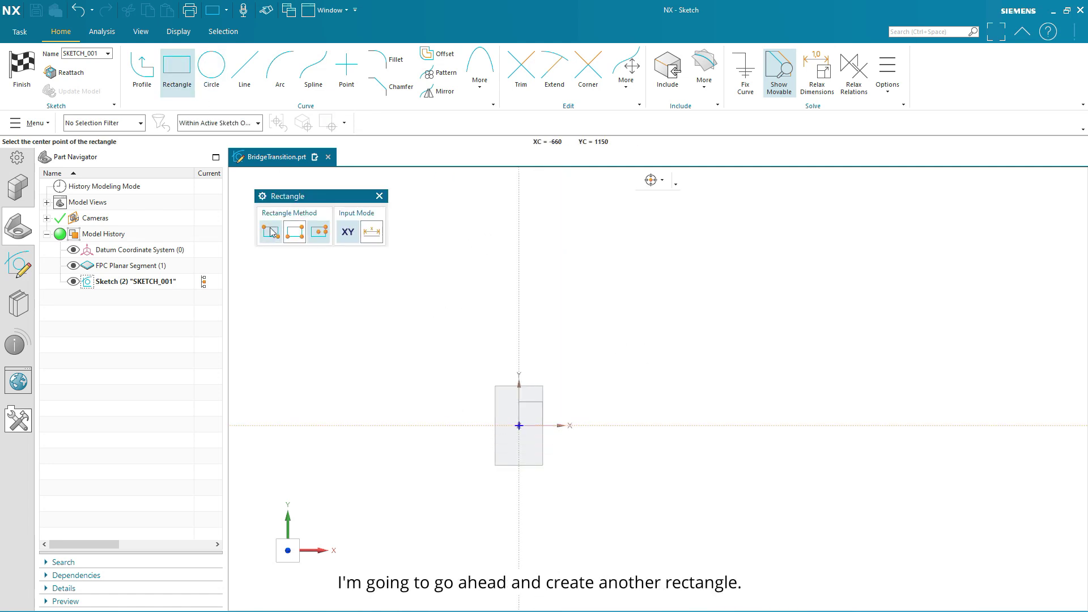
{"action": "left_click", "coordinate": [455, 223]}
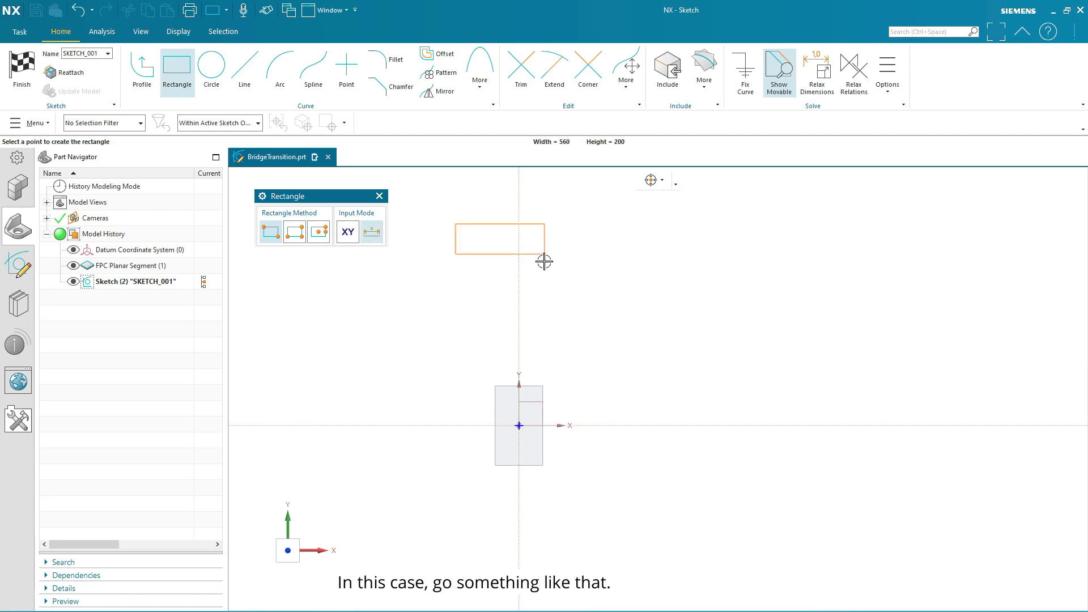
{"action": "left_click", "coordinate": [558, 306]}
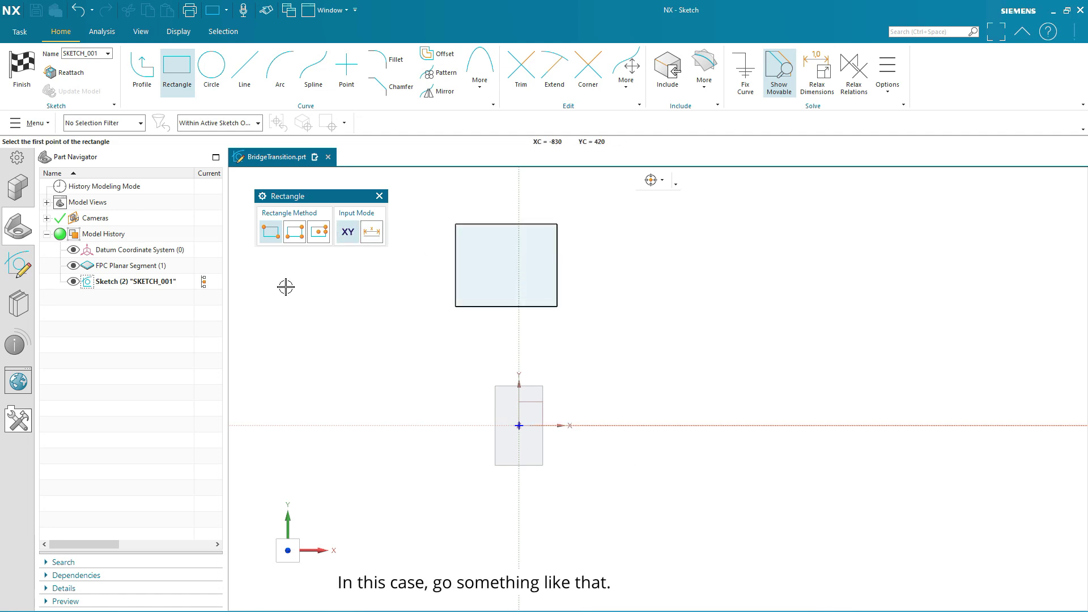
{"action": "left_click", "coordinate": [16, 80]}
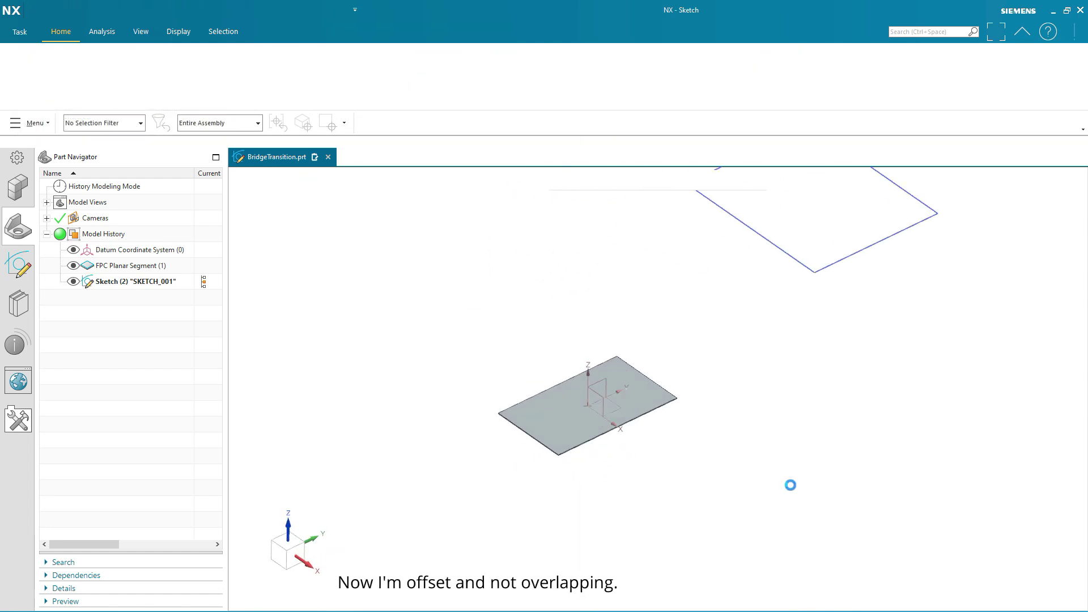
{"action": "mouse_move", "coordinate": [684, 433]}
{"action": "middle_mouse_down"}
{"action": "mouse_move", "coordinate": [802, 433]}
{"action": "mouse_move", "coordinate": [833, 479]}
{"action": "mouse_move", "coordinate": [817, 450]}
{"action": "mouse_move", "coordinate": [544, 306]}
{"action": "middle_mouse_up"}
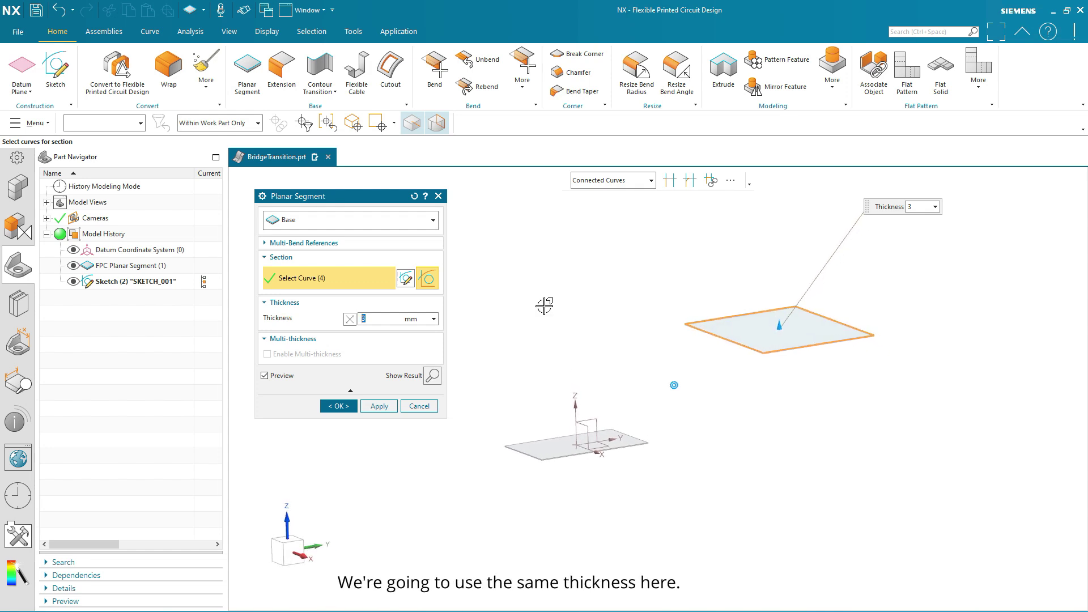
{"action": "mouse_move", "coordinate": [598, 408]}
{"action": "middle_mouse_down"}
{"action": "mouse_move", "coordinate": [660, 401]}
{"action": "mouse_move", "coordinate": [599, 380]}
{"action": "middle_mouse_up"}
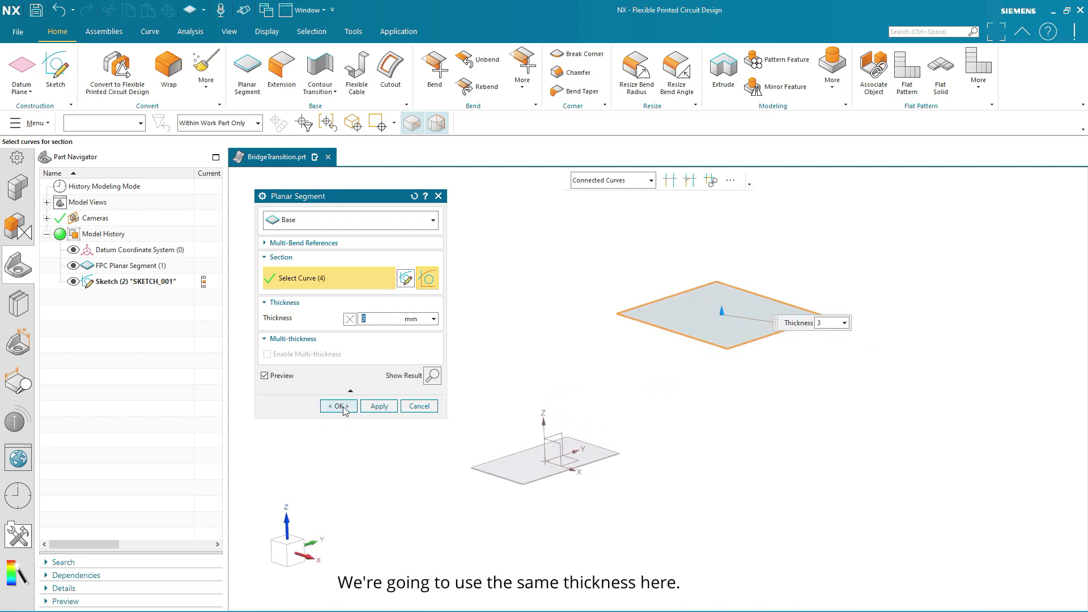
{"action": "left_click", "coordinate": [344, 409]}
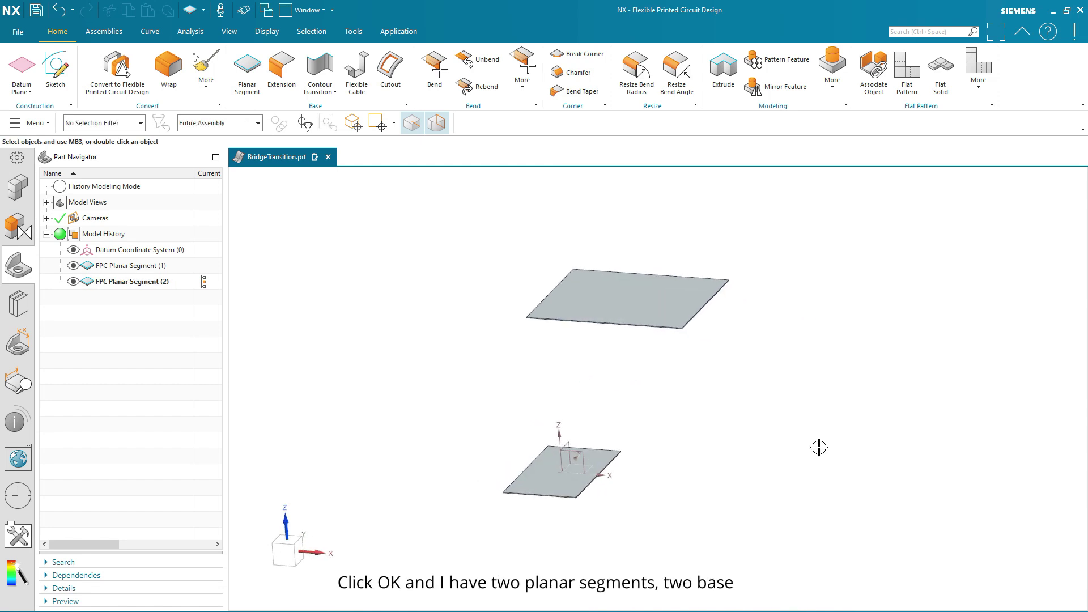
Hide the datum coordinate system and orbit around both plates
{"action": "left_click", "coordinate": [73, 250]}
{"action": "middle_click_drag", "start_coordinate": [683, 405], "coordinate": [820, 431]}
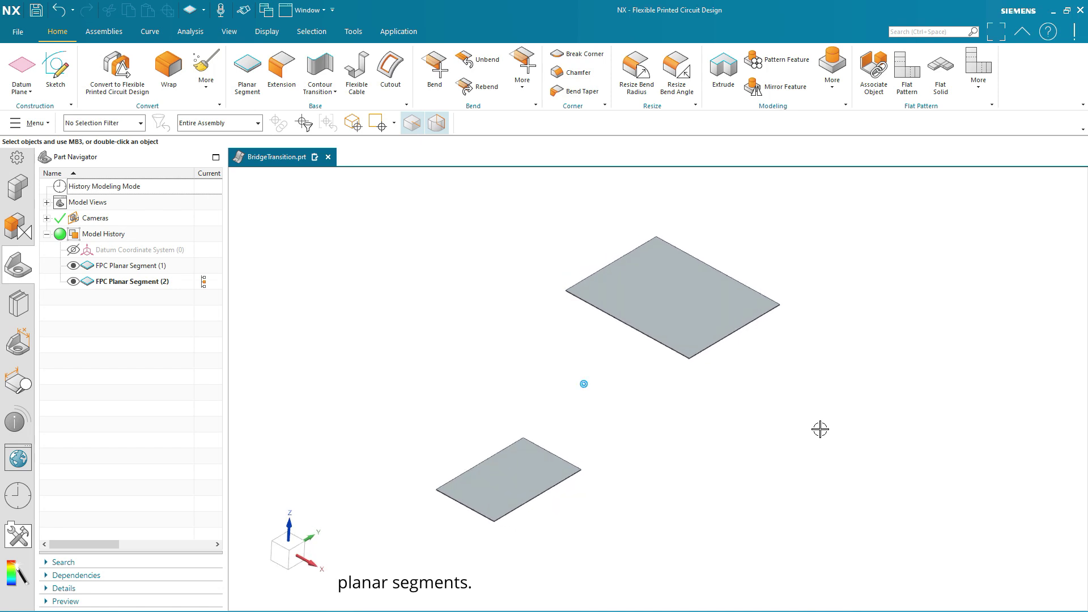
{"action": "middle_click_drag", "start_coordinate": [820, 430], "coordinate": [618, 427]}
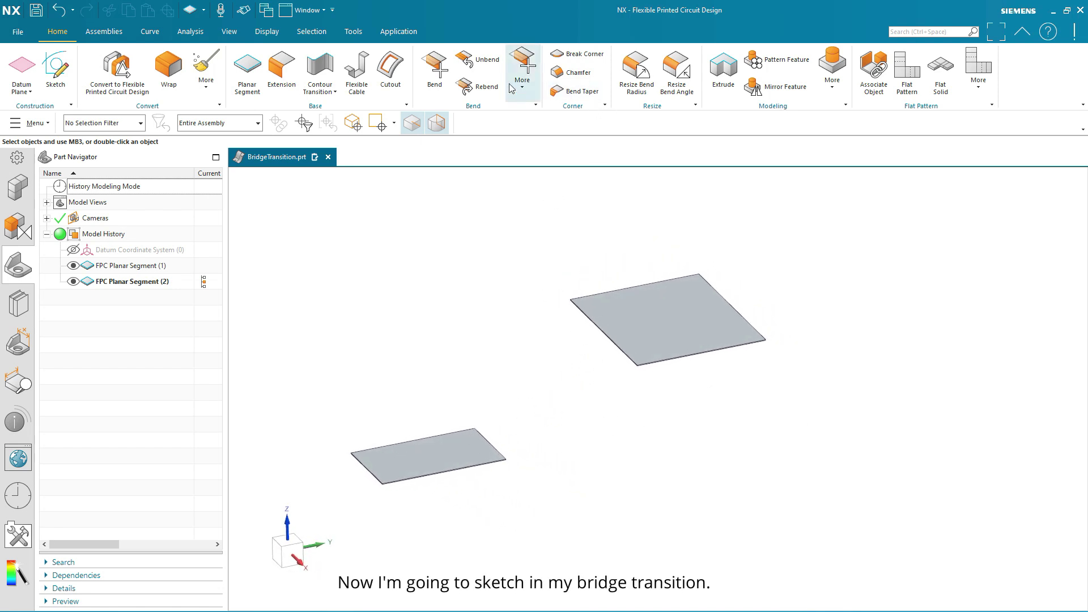
Launch Bridge Transition from the Bend More list and move its dialog aside
{"action": "left_click", "coordinate": [515, 90]}
{"action": "left_click", "coordinate": [524, 94]}
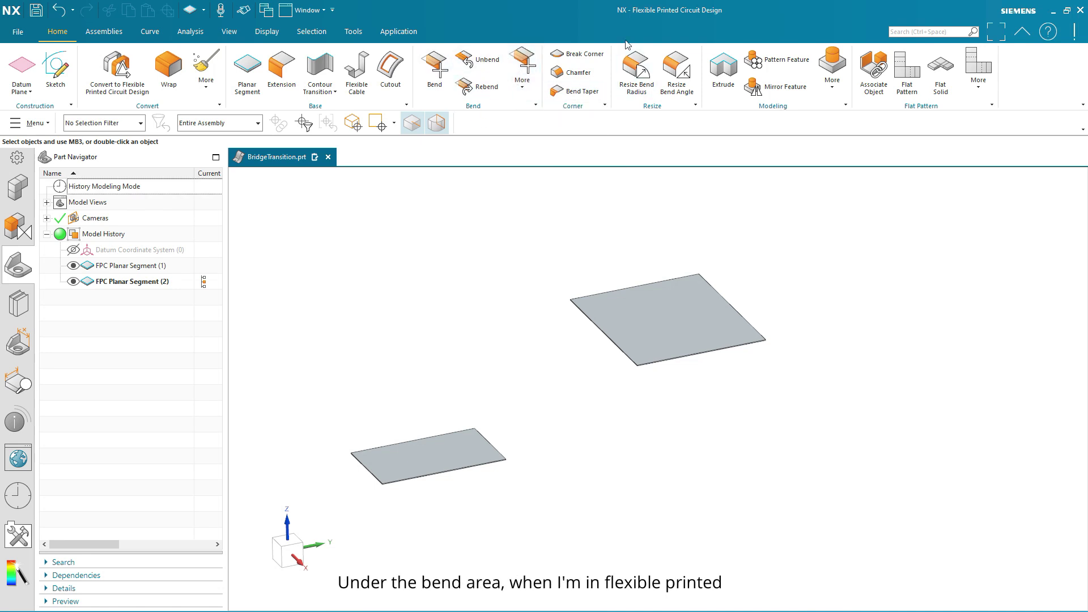
{"action": "left_click", "coordinate": [523, 93]}
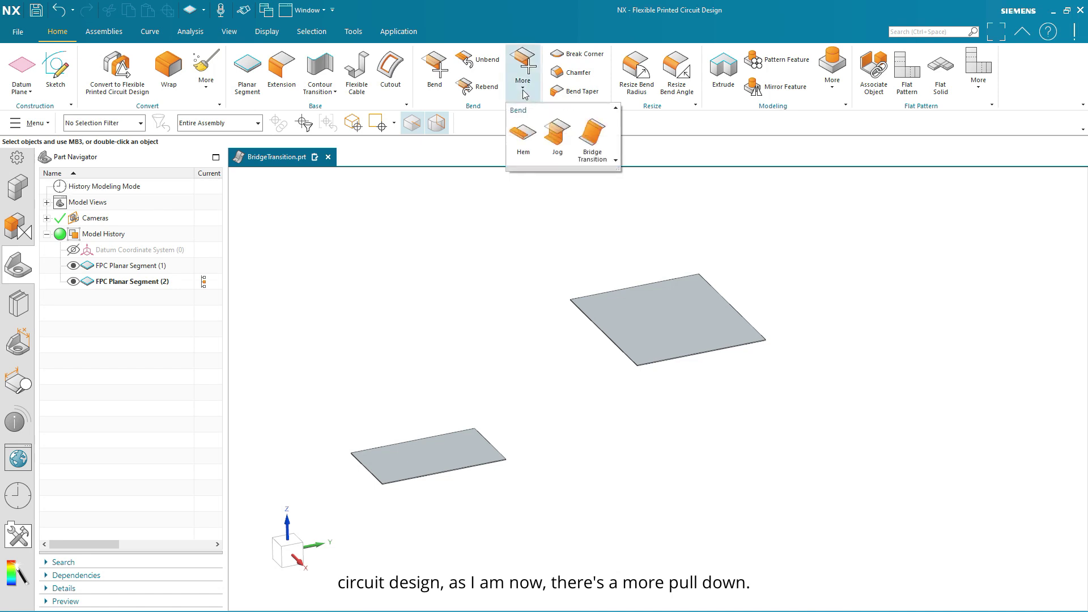
{"action": "left_click", "coordinate": [594, 134]}
{"action": "left_click_drag", "start_coordinate": [383, 200], "coordinate": [411, 190]}
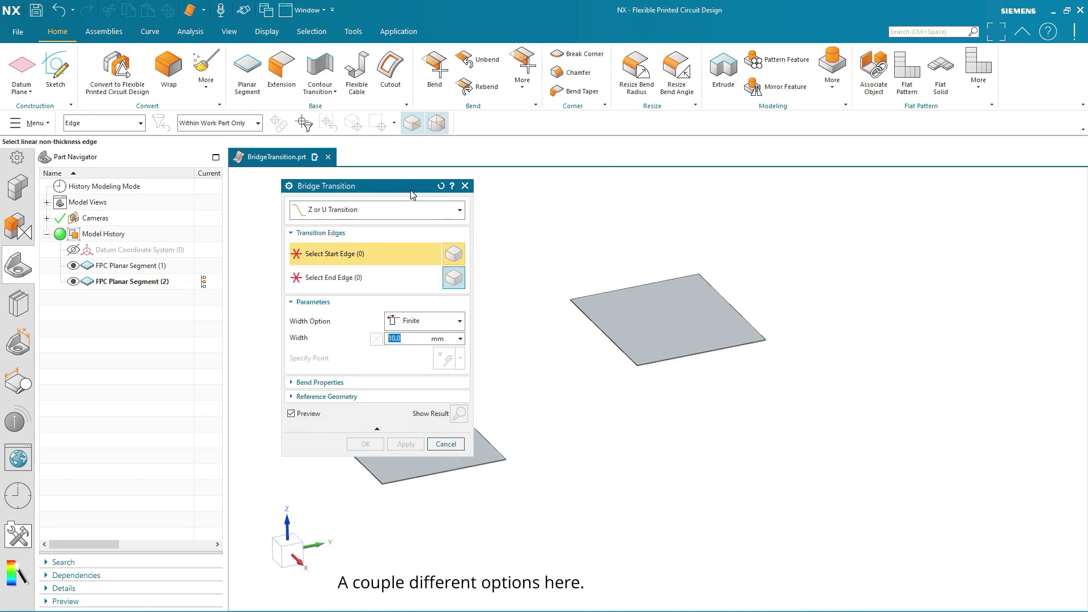
Set the transition type to Sketched Transition, keeping the Finite width option
{"action": "left_click", "coordinate": [378, 217]}
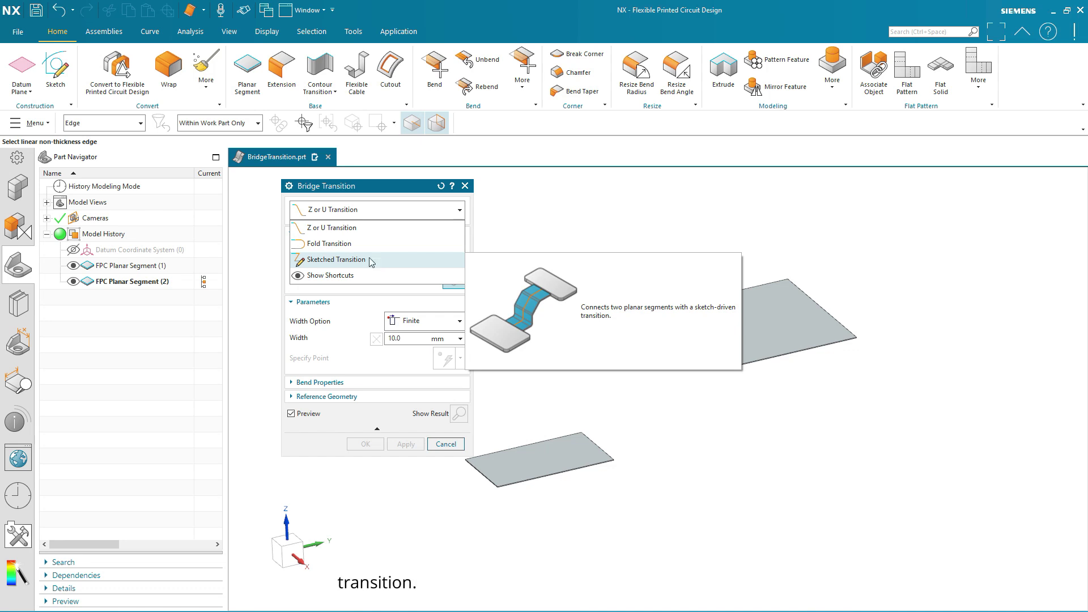
{"action": "left_click", "coordinate": [370, 260]}
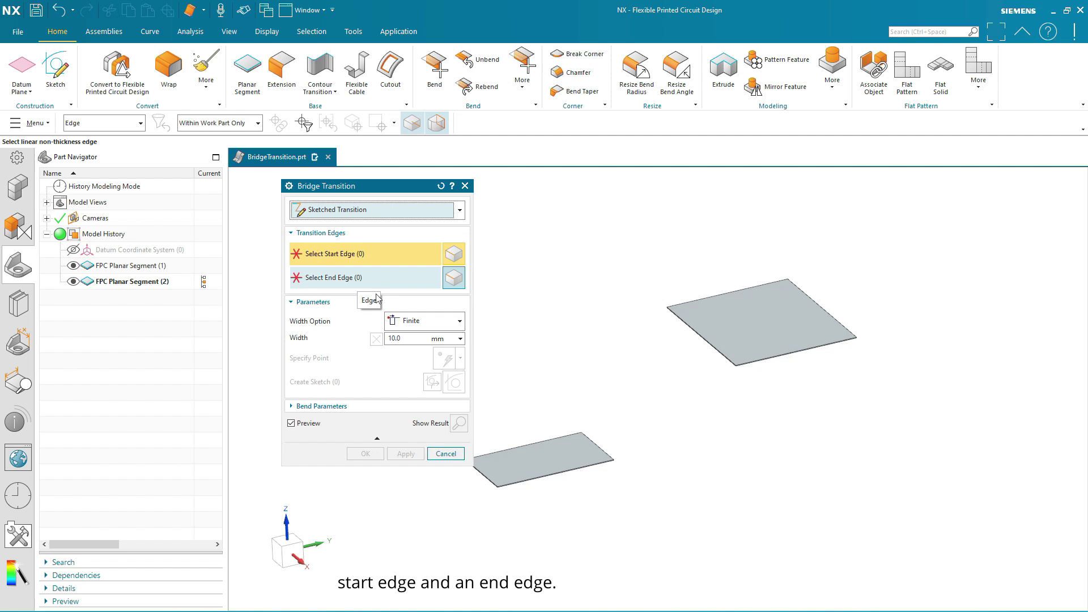
{"action": "left_click", "coordinate": [414, 324]}
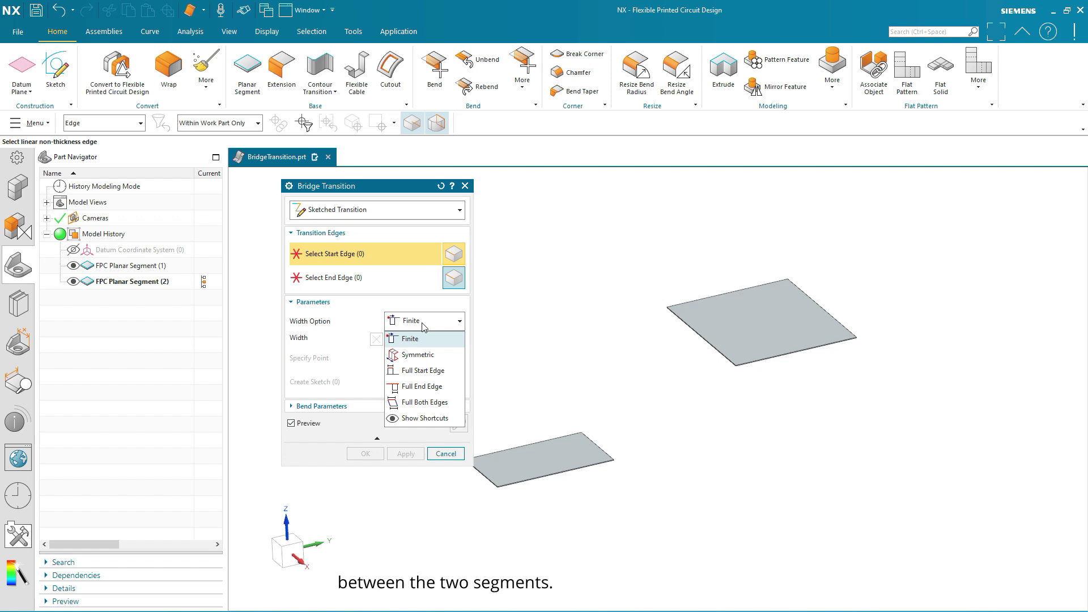
{"action": "left_click", "coordinate": [423, 323]}
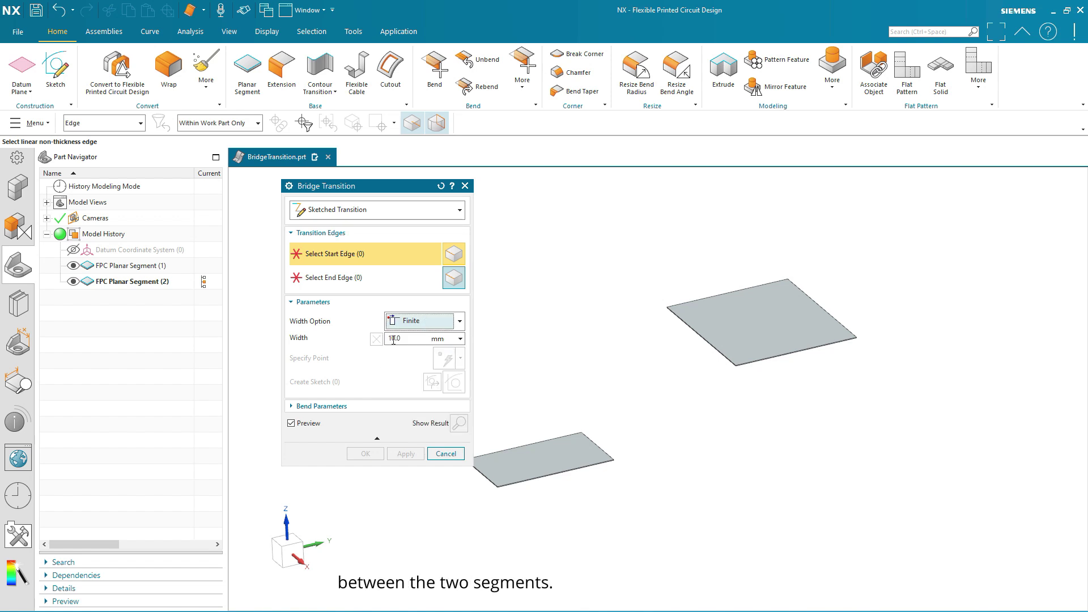
{"action": "mouse_move", "coordinate": [607, 445]}
{"action": "middle_mouse_down"}
{"action": "mouse_move", "coordinate": [741, 433]}
{"action": "mouse_move", "coordinate": [726, 372]}
{"action": "mouse_move", "coordinate": [712, 369]}
{"action": "middle_mouse_up"}
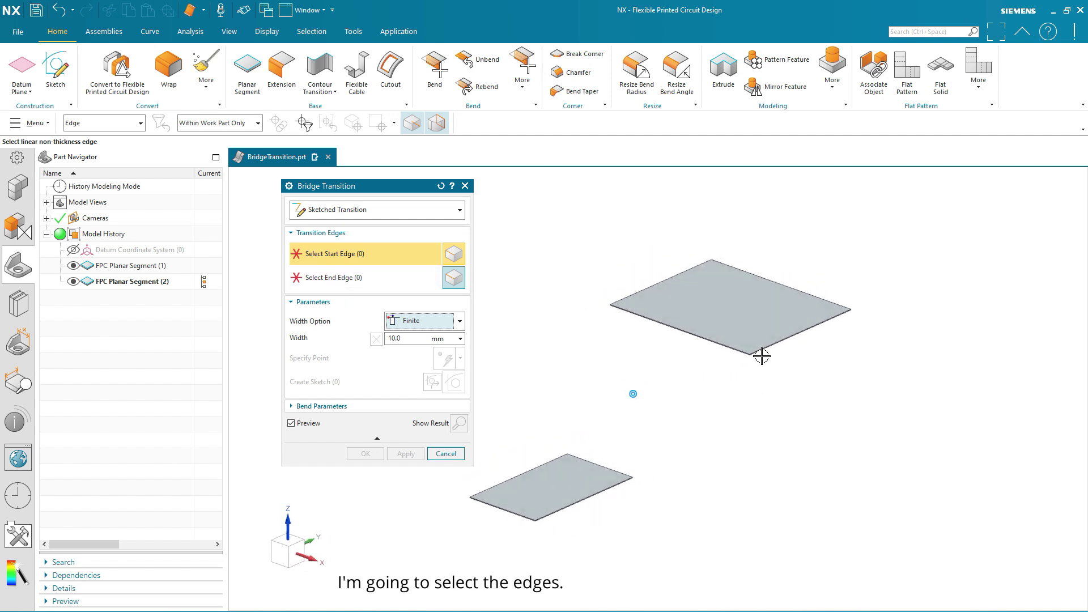
Pick the upper plate's top edge as start edge and the lower plate's top edge as end edge
{"action": "mouse_move", "coordinate": [590, 284]}
{"action": "middle_mouse_down"}
{"action": "mouse_move", "coordinate": [700, 377]}
{"action": "mouse_move", "coordinate": [875, 358]}
{"action": "middle_mouse_up"}
{"action": "scroll", "coordinate": [733, 389], "scroll_direction": "up", "scroll_amount": 3}
{"action": "scroll", "coordinate": [734, 389], "scroll_direction": "up", "scroll_amount": 2}
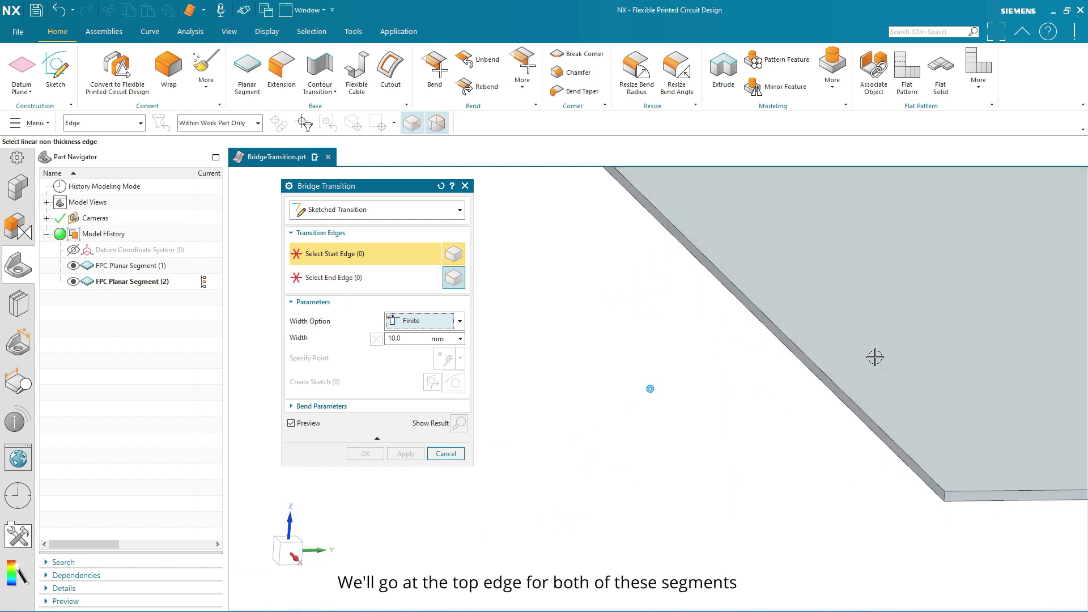
{"action": "scroll", "coordinate": [862, 384], "scroll_direction": "up", "scroll_amount": 1}
{"action": "left_click", "coordinate": [843, 411]}
{"action": "scroll", "coordinate": [889, 360], "scroll_direction": "down", "scroll_amount": 2}
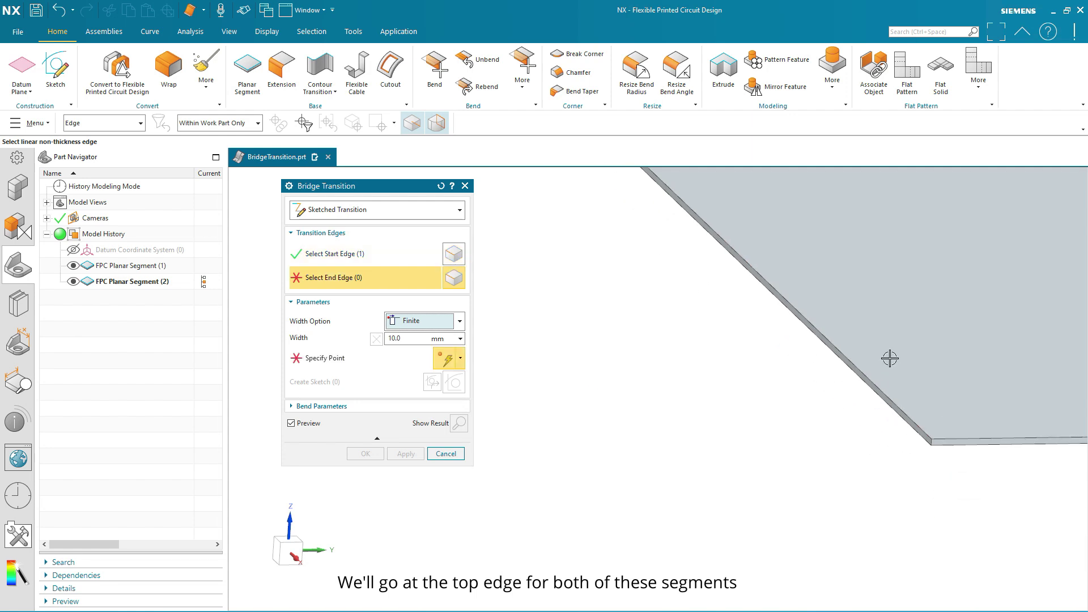
{"action": "scroll", "coordinate": [894, 354], "scroll_direction": "down", "scroll_amount": 2}
{"action": "scroll", "coordinate": [869, 397], "scroll_direction": "down", "scroll_amount": 2}
{"action": "scroll", "coordinate": [768, 493], "scroll_direction": "up", "scroll_amount": 1}
{"action": "scroll", "coordinate": [654, 447], "scroll_direction": "up", "scroll_amount": 2}
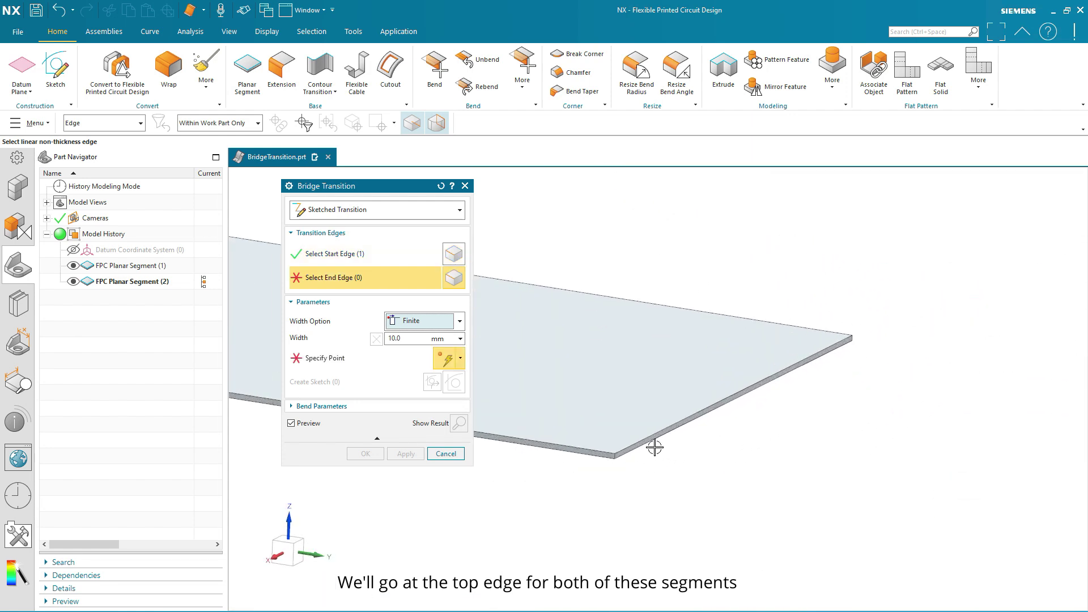
{"action": "scroll", "coordinate": [652, 437], "scroll_direction": "up", "scroll_amount": 2}
{"action": "left_click", "coordinate": [650, 398]}
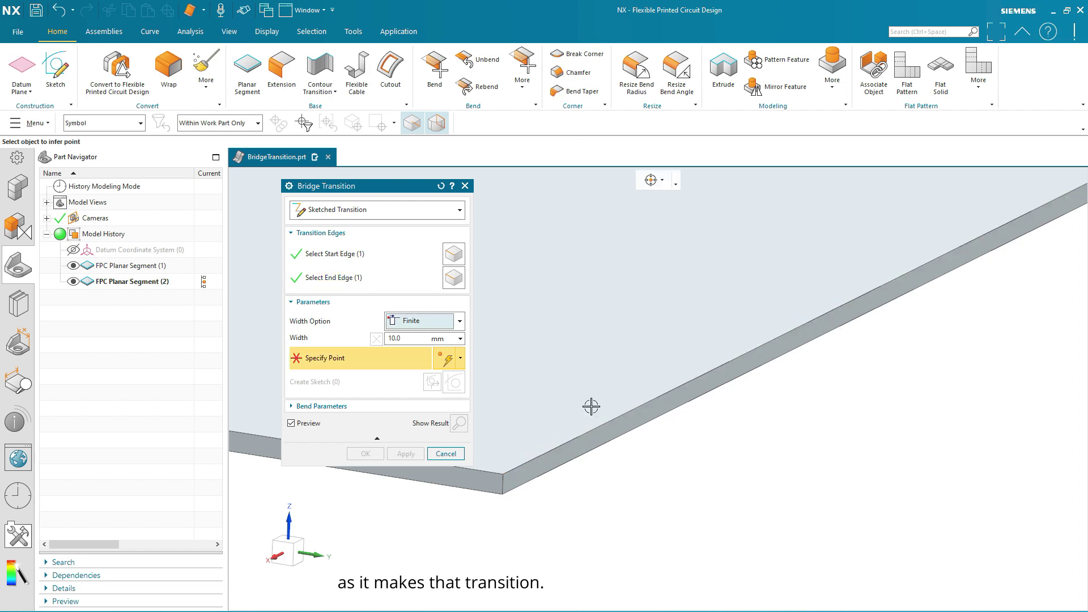
{"action": "scroll", "coordinate": [588, 406], "scroll_direction": "down", "scroll_amount": 2}
{"action": "scroll", "coordinate": [596, 393], "scroll_direction": "down", "scroll_amount": 2}
{"action": "scroll", "coordinate": [692, 401], "scroll_direction": "down", "scroll_amount": 2}
{"action": "scroll", "coordinate": [717, 417], "scroll_direction": "down", "scroll_amount": 2}
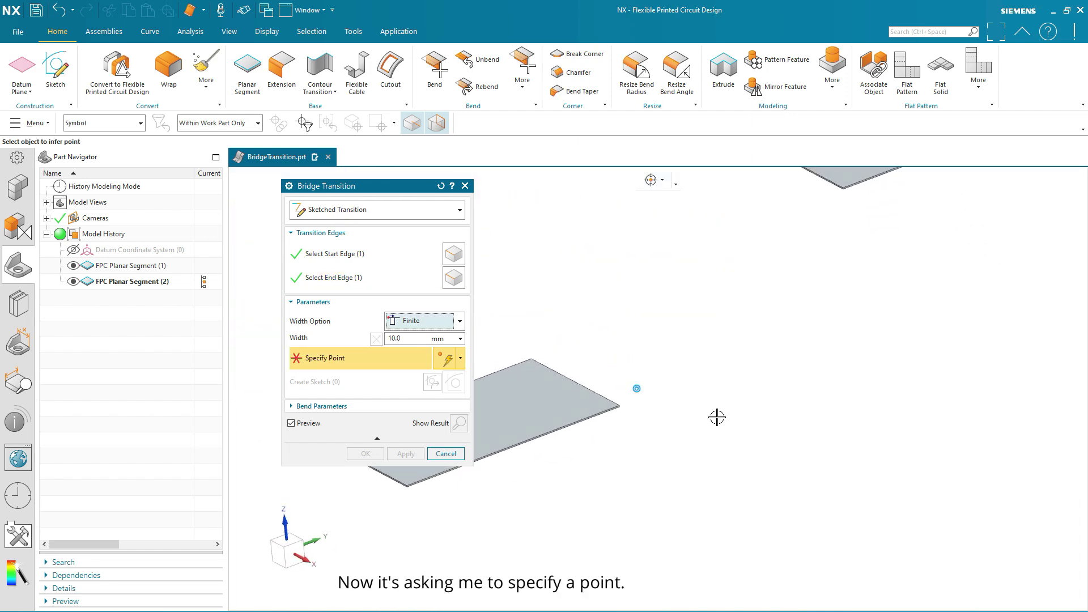
{"action": "mouse_move", "coordinate": [717, 418]}
{"action": "middle_mouse_down"}
{"action": "mouse_move", "coordinate": [605, 340]}
{"action": "mouse_move", "coordinate": [775, 396]}
{"action": "middle_mouse_up"}
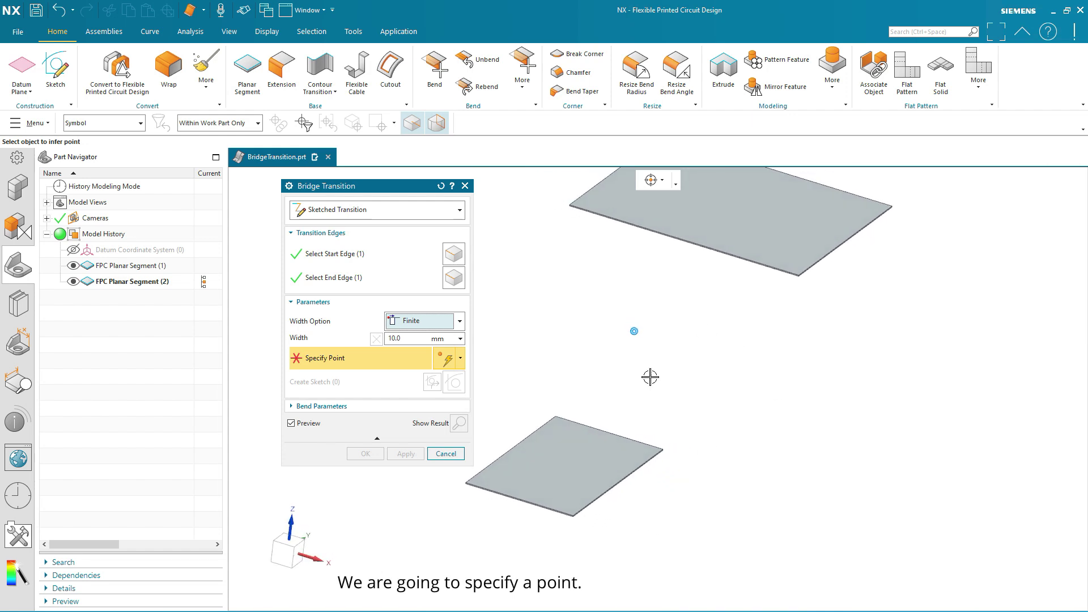
{"action": "mouse_move", "coordinate": [775, 396]}
{"action": "middle_mouse_down"}
{"action": "mouse_move", "coordinate": [860, 399]}
{"action": "mouse_move", "coordinate": [758, 367]}
{"action": "mouse_move", "coordinate": [752, 341]}
{"action": "middle_mouse_up"}
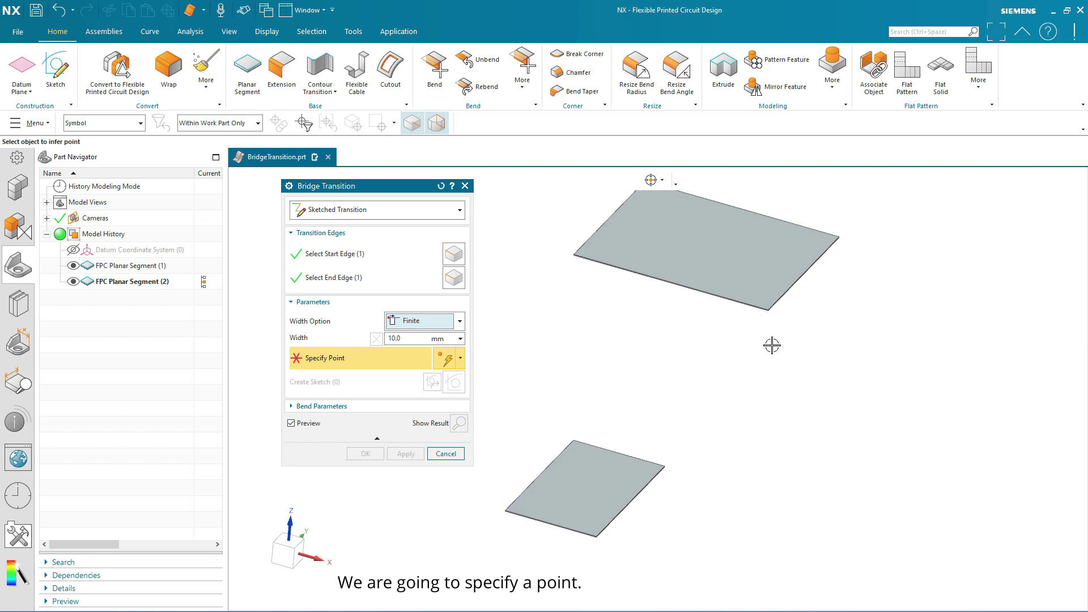
{"action": "middle_click_drag", "start_coordinate": [721, 377], "coordinate": [720, 389]}
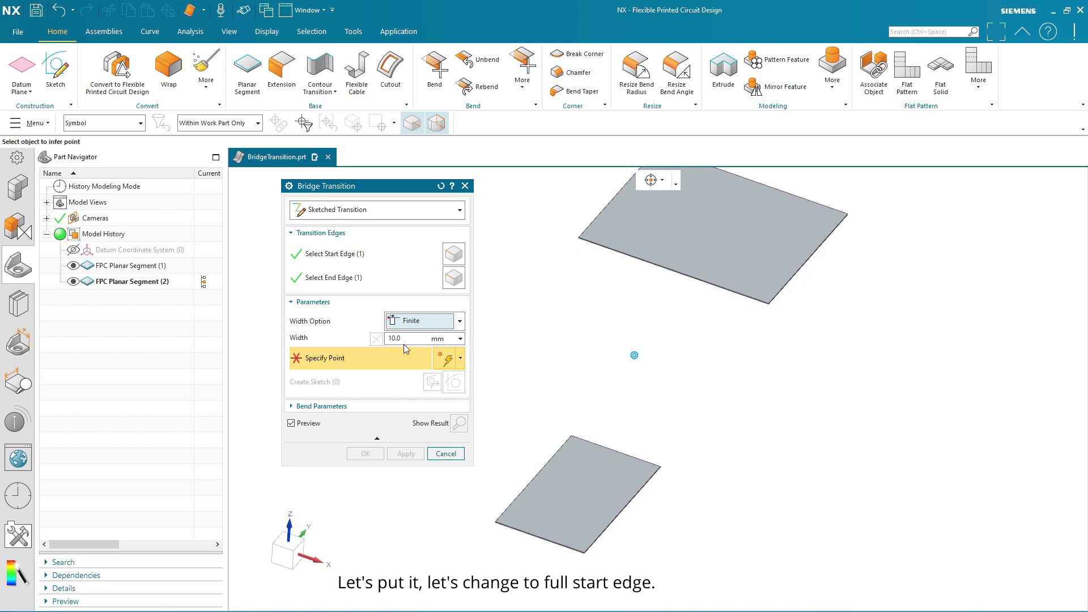
Change Width Option from Finite to Full Start Edge and open SKETCH_002 for the profile
{"action": "left_click", "coordinate": [414, 323]}
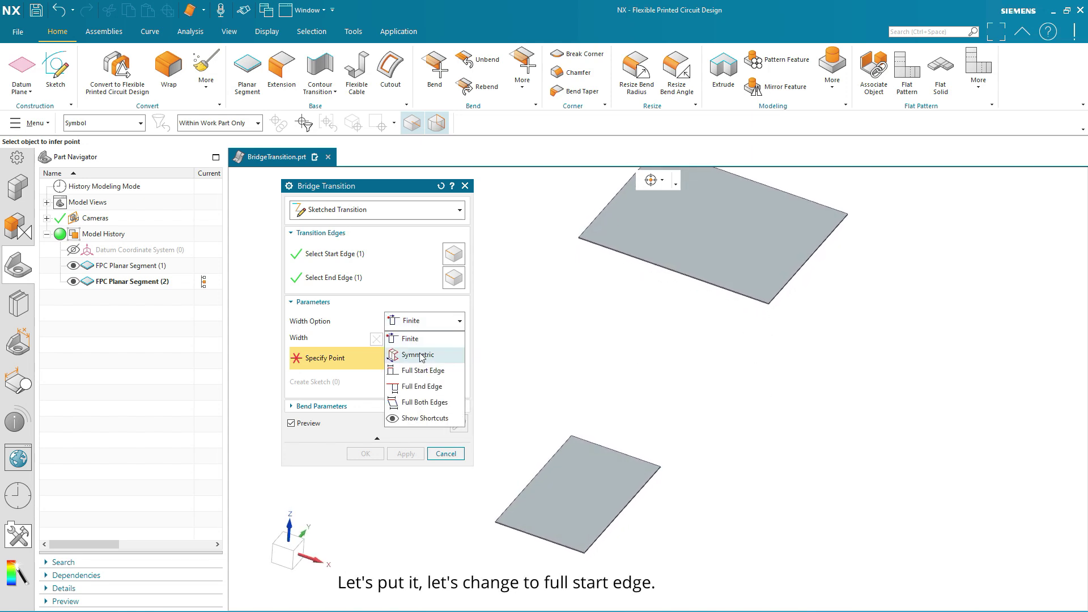
{"action": "left_click", "coordinate": [422, 371]}
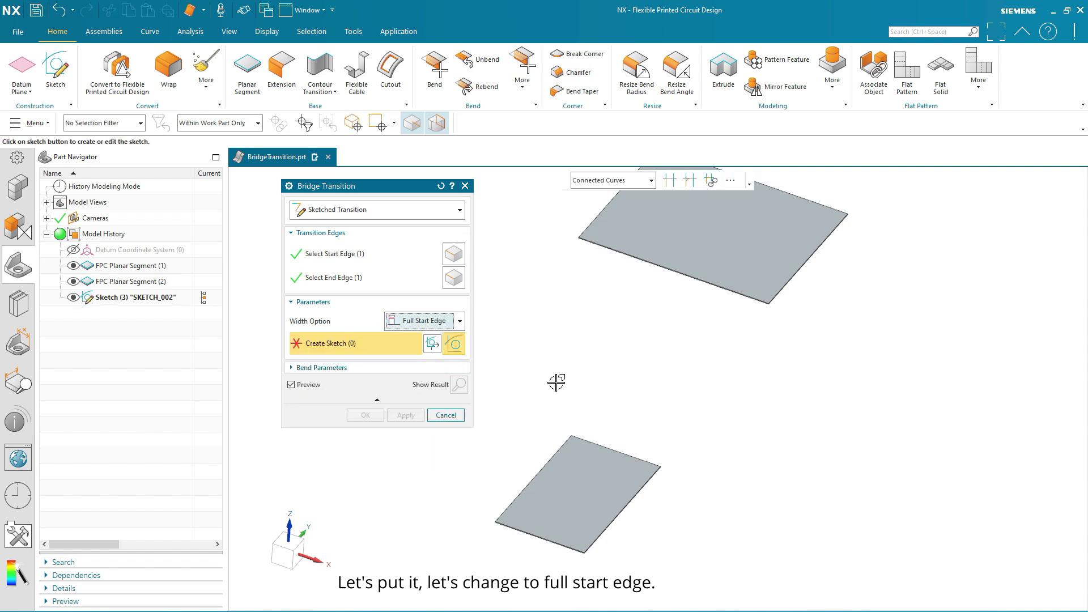
{"action": "scroll", "coordinate": [773, 295], "scroll_direction": "up", "scroll_amount": 5}
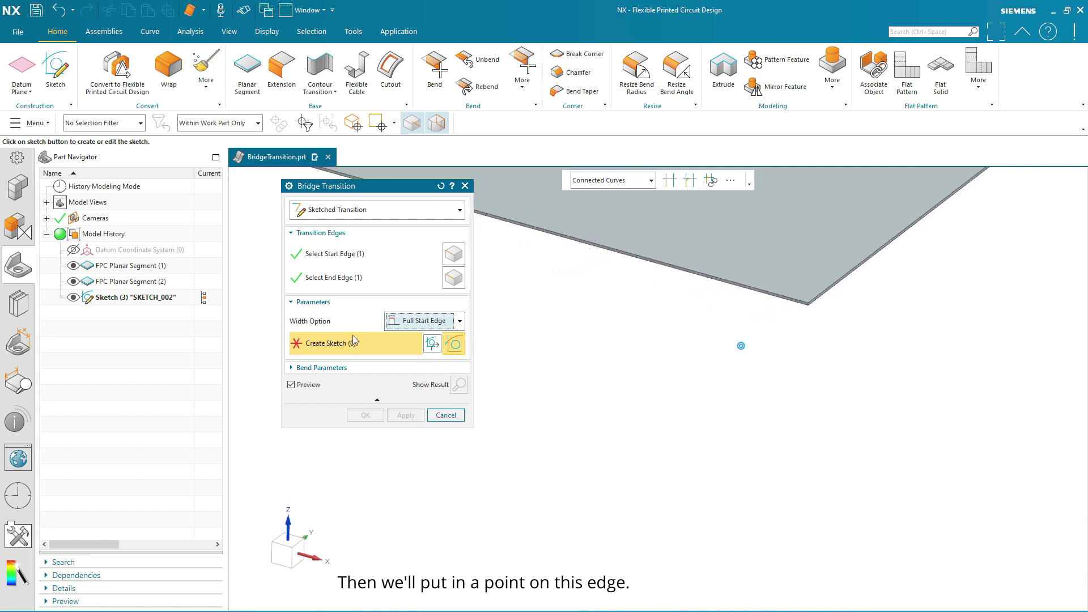
{"action": "scroll", "coordinate": [708, 370], "scroll_direction": "down", "scroll_amount": 5}
{"action": "middle_click_drag", "start_coordinate": [708, 369], "coordinate": [728, 367]}
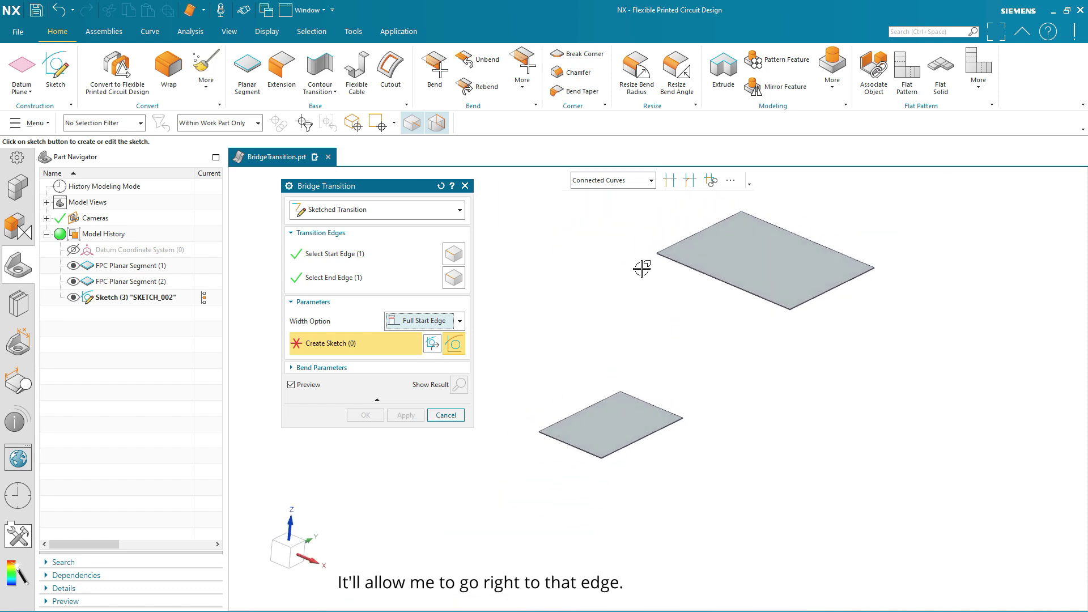
{"action": "middle_click_drag", "start_coordinate": [642, 268], "coordinate": [740, 330]}
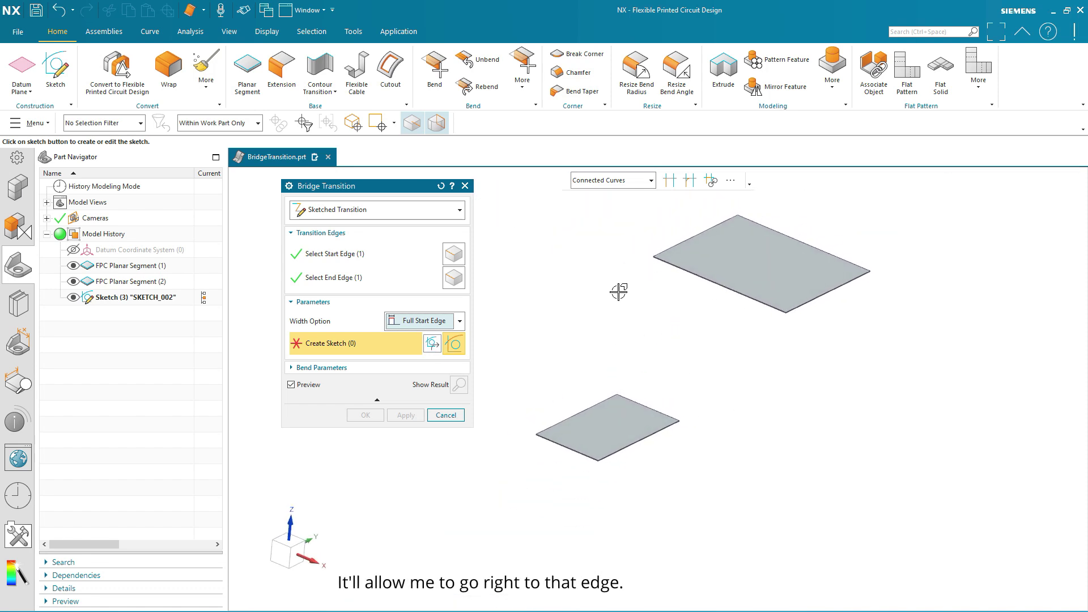
{"action": "left_click", "coordinate": [430, 343]}
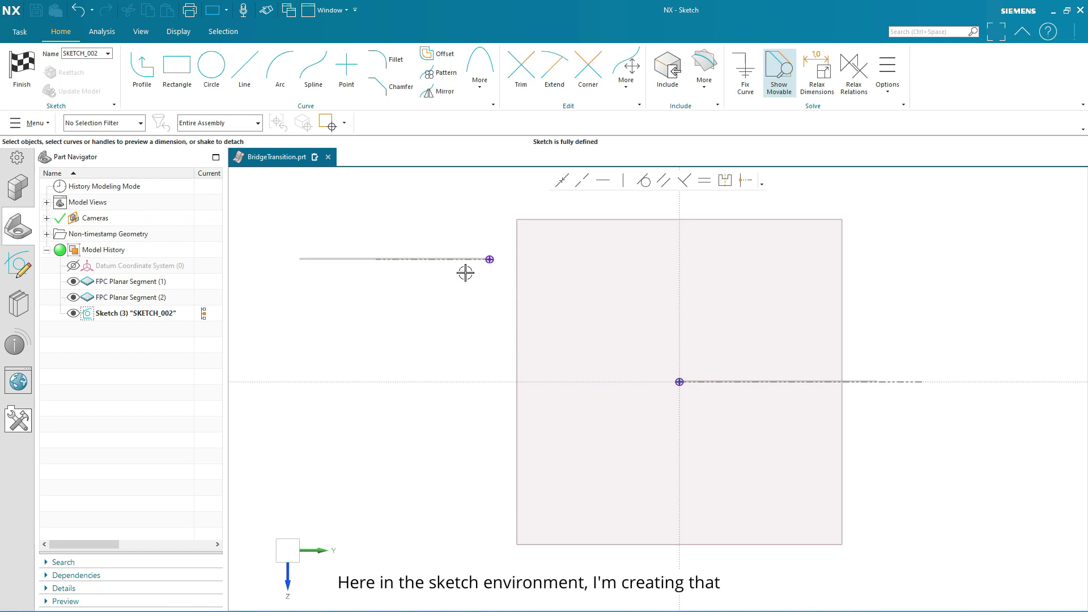
{"action": "middle_click_drag", "start_coordinate": [699, 325], "coordinate": [646, 326]}
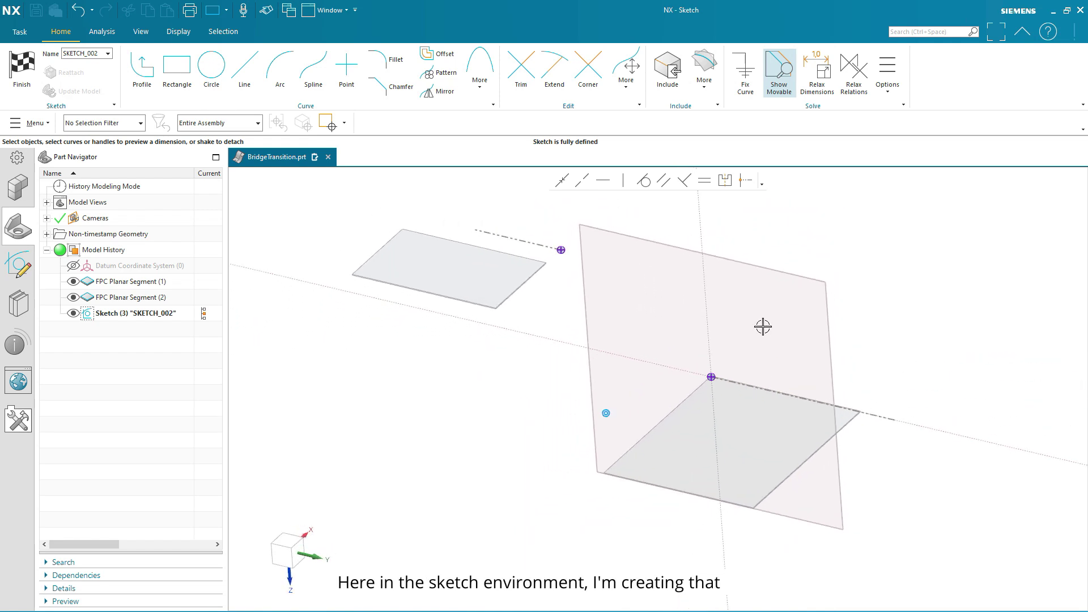
{"action": "mouse_move", "coordinate": [661, 381]}
{"action": "middle_mouse_down"}
{"action": "mouse_move", "coordinate": [675, 316]}
{"action": "mouse_move", "coordinate": [369, 247]}
{"action": "middle_mouse_up"}
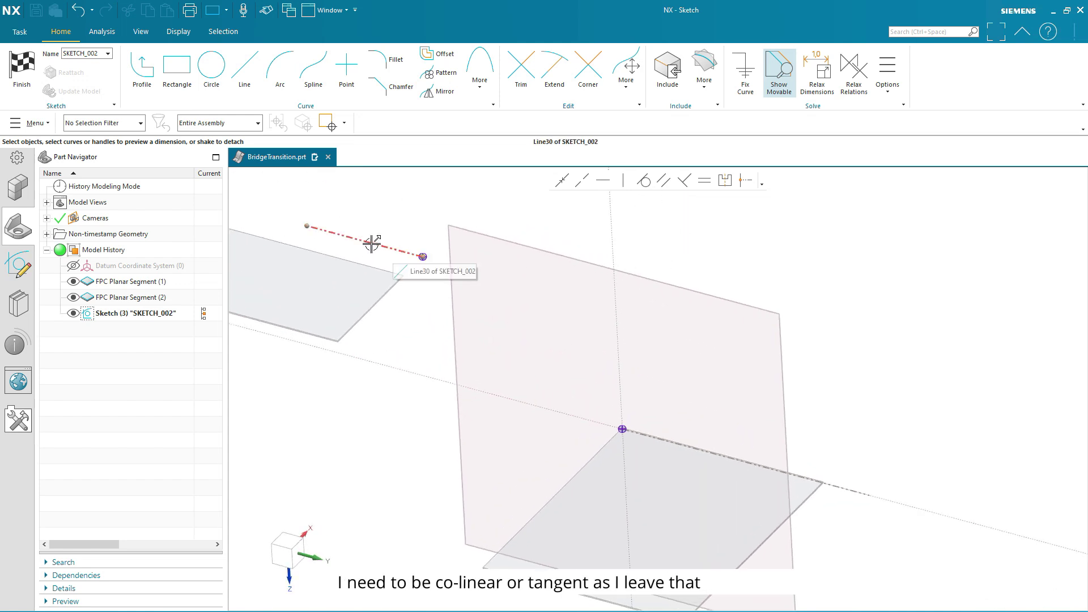
{"action": "key", "text": "F8"}
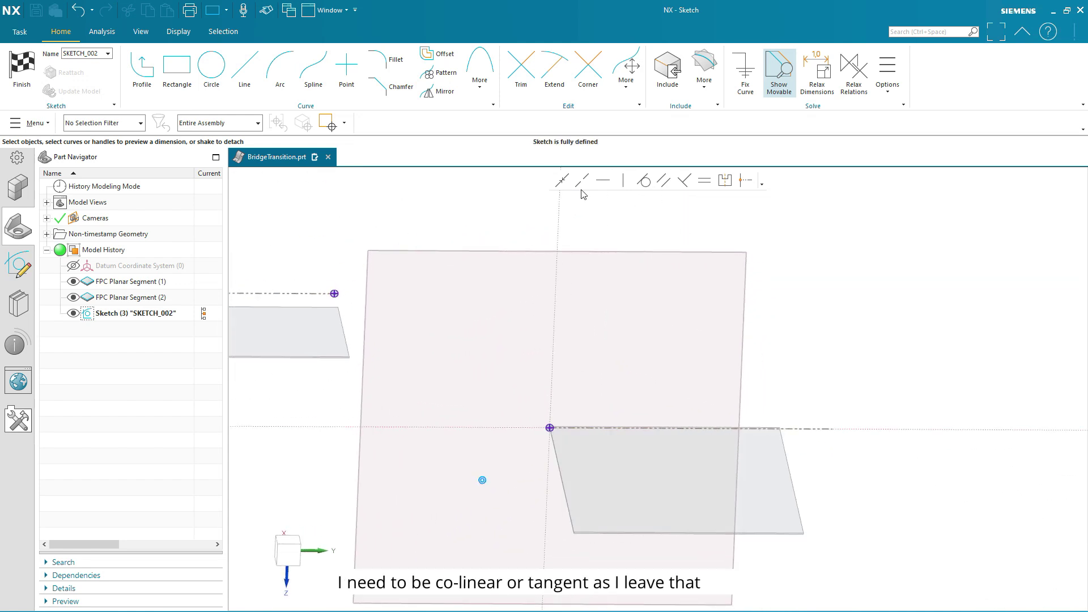
{"action": "middle_click_drag", "start_coordinate": [349, 289], "coordinate": [370, 279]}
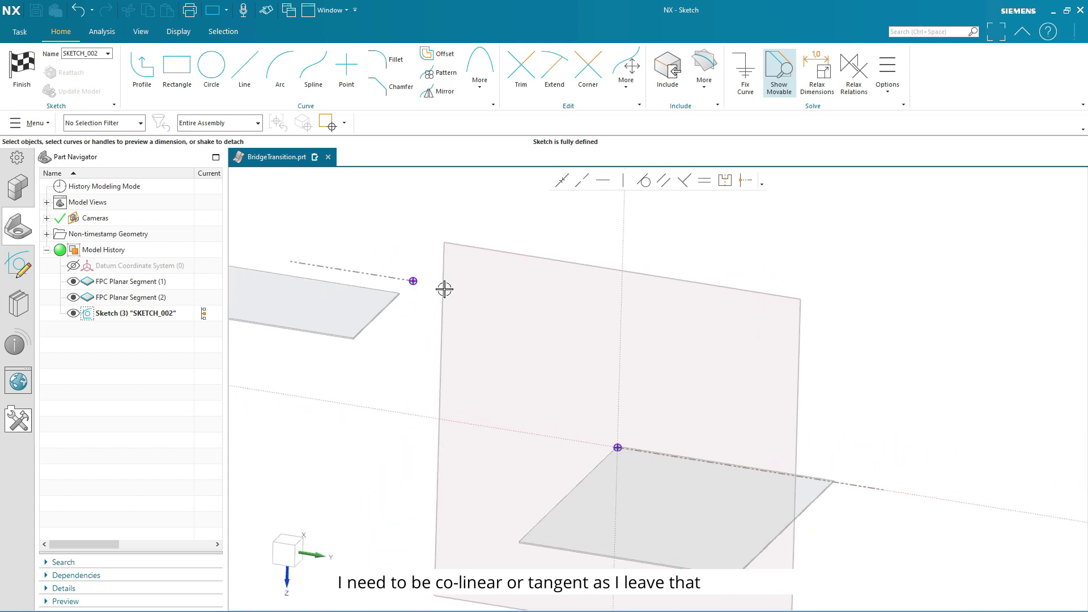
{"action": "middle_click_drag", "start_coordinate": [879, 394], "coordinate": [885, 396]}
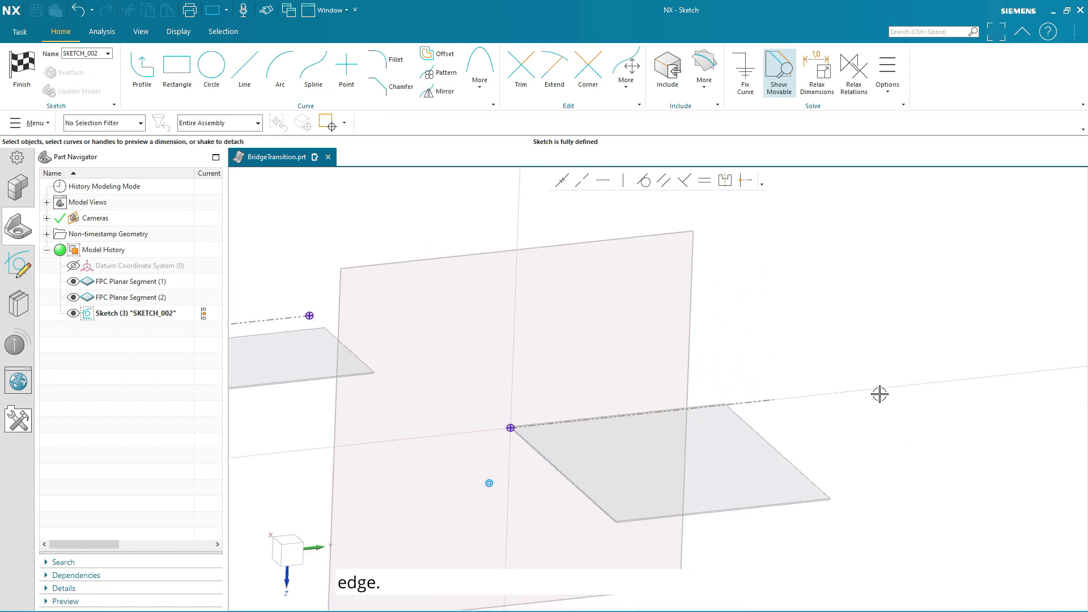
{"action": "left_click", "coordinate": [144, 79]}
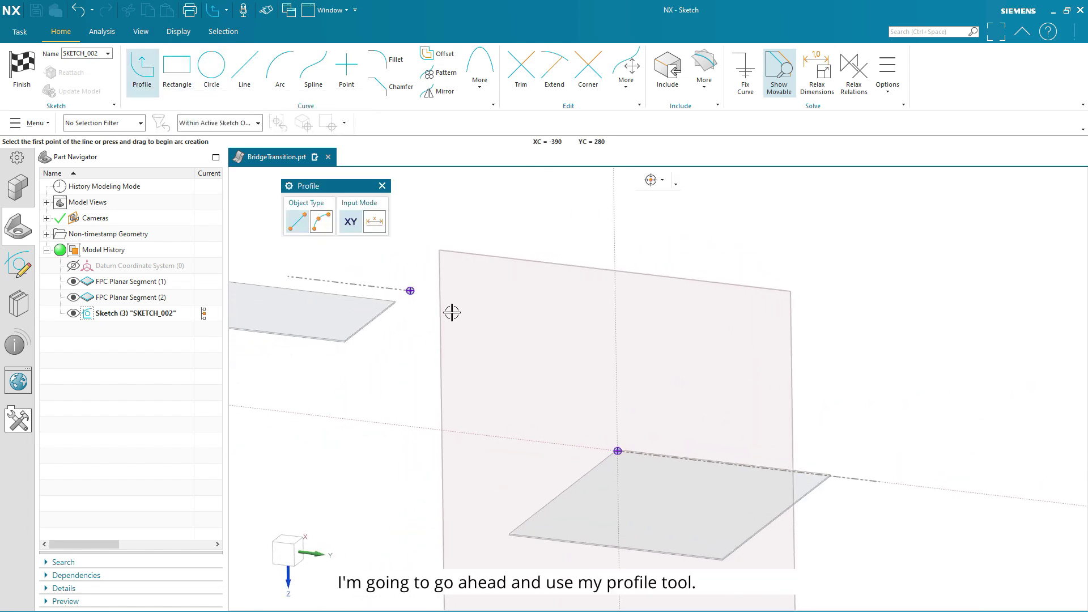
Sketch a line and two tangent S-bend arcs leaving the first segment's edge
{"action": "left_click", "coordinate": [411, 292]}
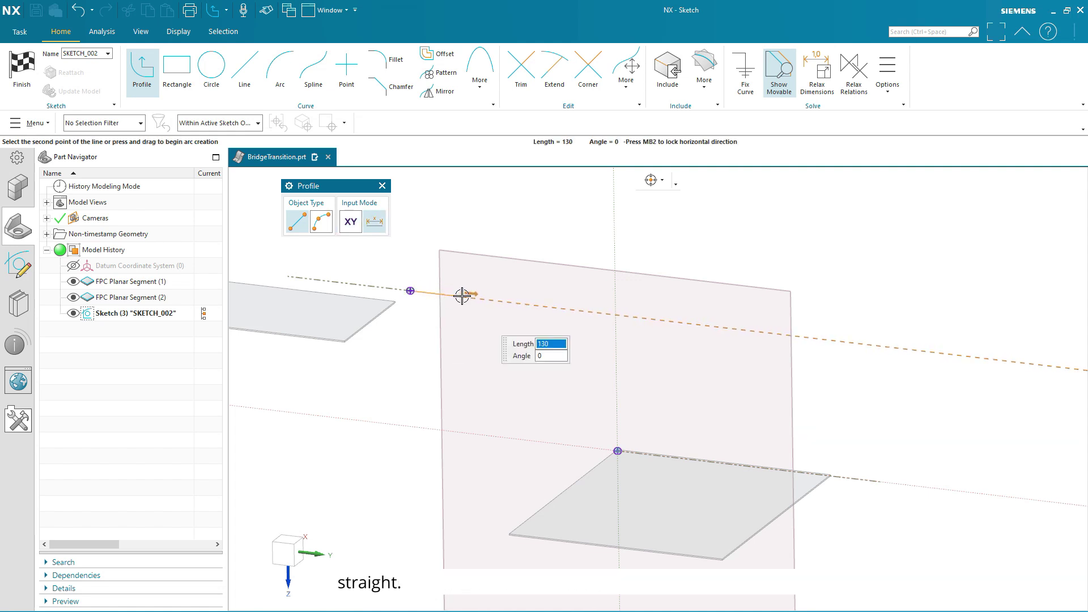
{"action": "left_click", "coordinate": [466, 298]}
{"action": "left_click_drag", "start_coordinate": [464, 298], "coordinate": [474, 304]}
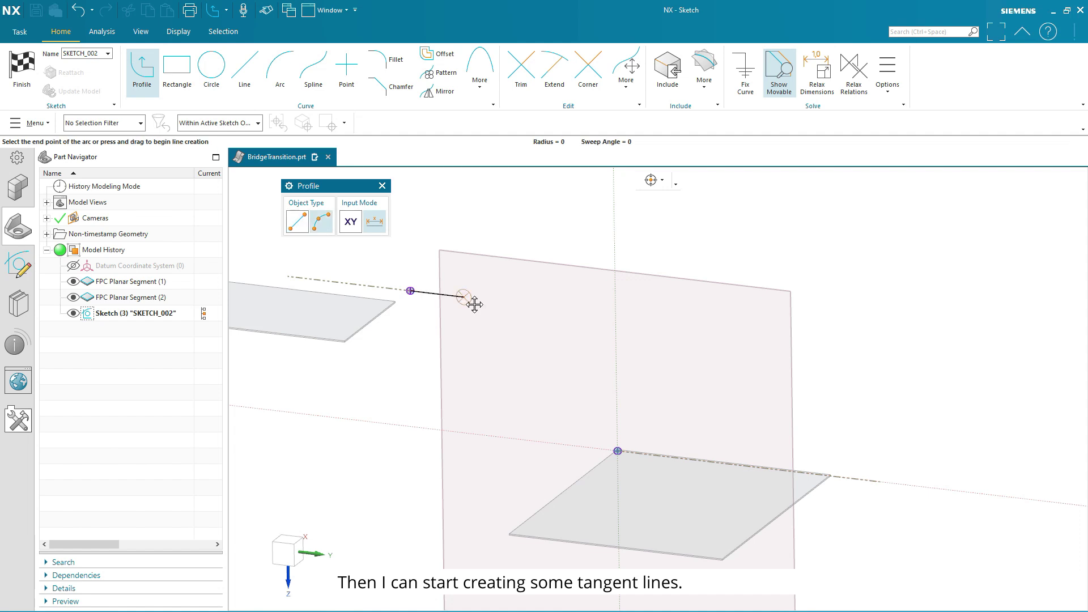
{"action": "left_click", "coordinate": [505, 342]}
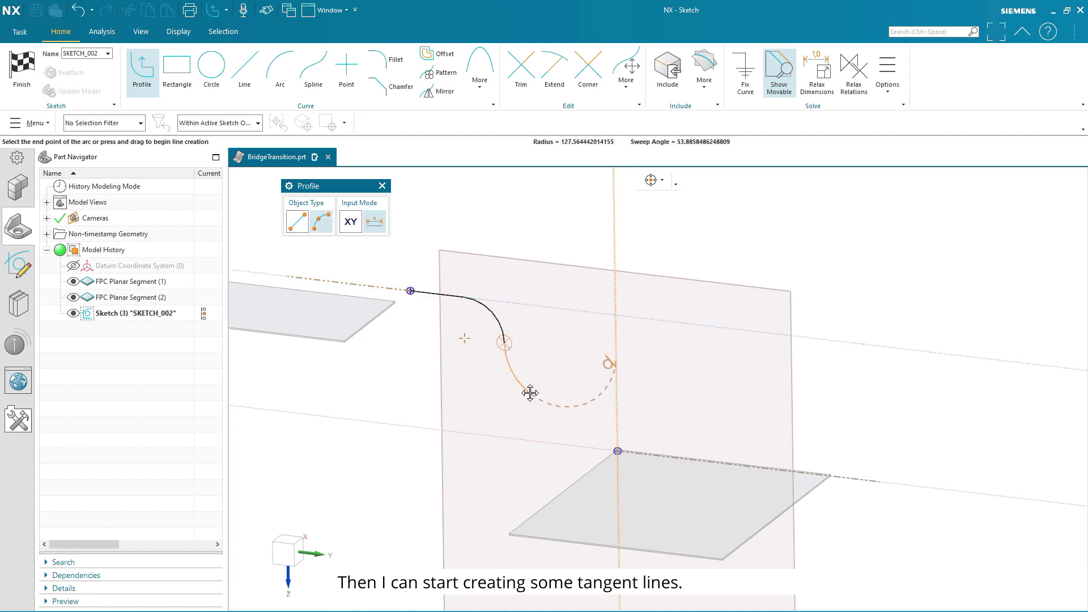
{"action": "left_click", "coordinate": [535, 395]}
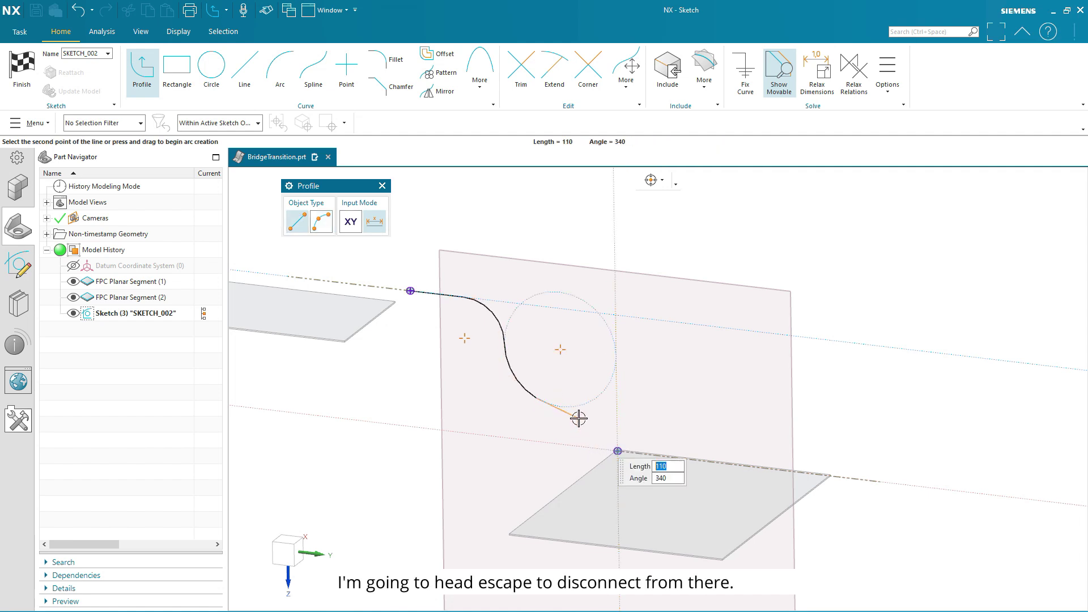
{"action": "key", "text": "Escape"}
{"action": "scroll", "coordinate": [587, 447], "scroll_direction": "up", "scroll_amount": 2}
{"action": "scroll", "coordinate": [595, 447], "scroll_direction": "up", "scroll_amount": 2}
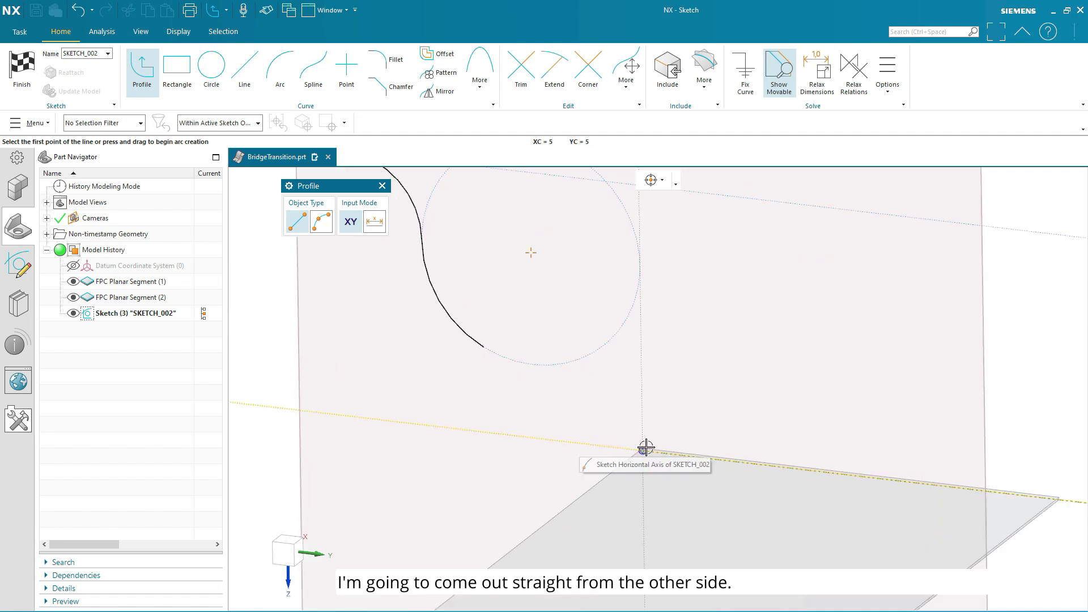
Draw a line-and-arc chain from the second segment's edge that joins the upper arc's end
{"action": "left_click", "coordinate": [643, 450]}
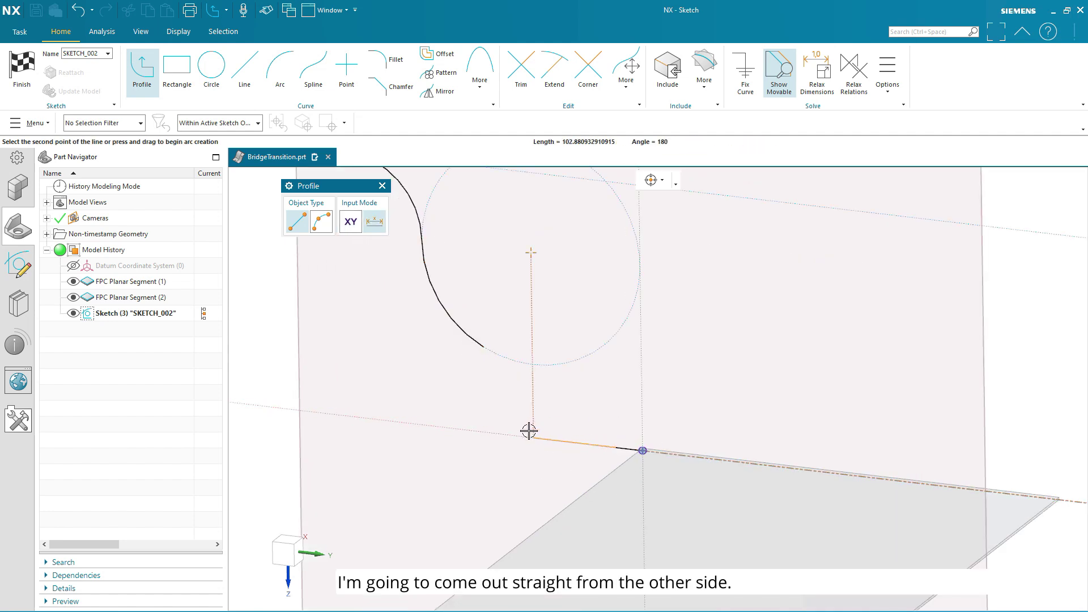
{"action": "scroll", "coordinate": [596, 451], "scroll_direction": "up", "scroll_amount": 3}
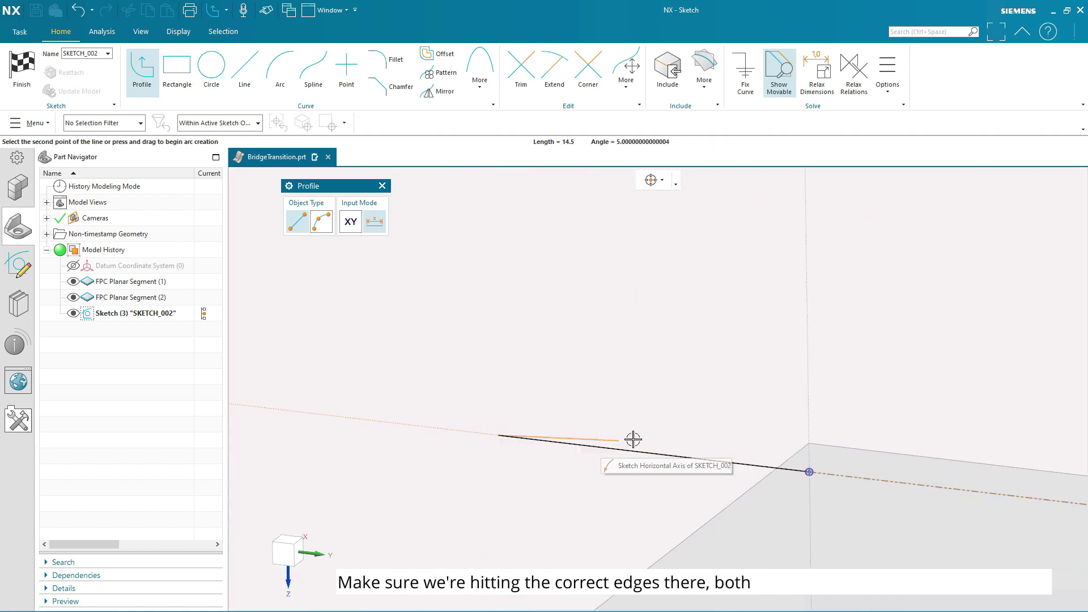
{"action": "scroll", "coordinate": [634, 446], "scroll_direction": "down", "scroll_amount": 2}
{"action": "middle_click_drag", "start_coordinate": [638, 451], "coordinate": [522, 331]}
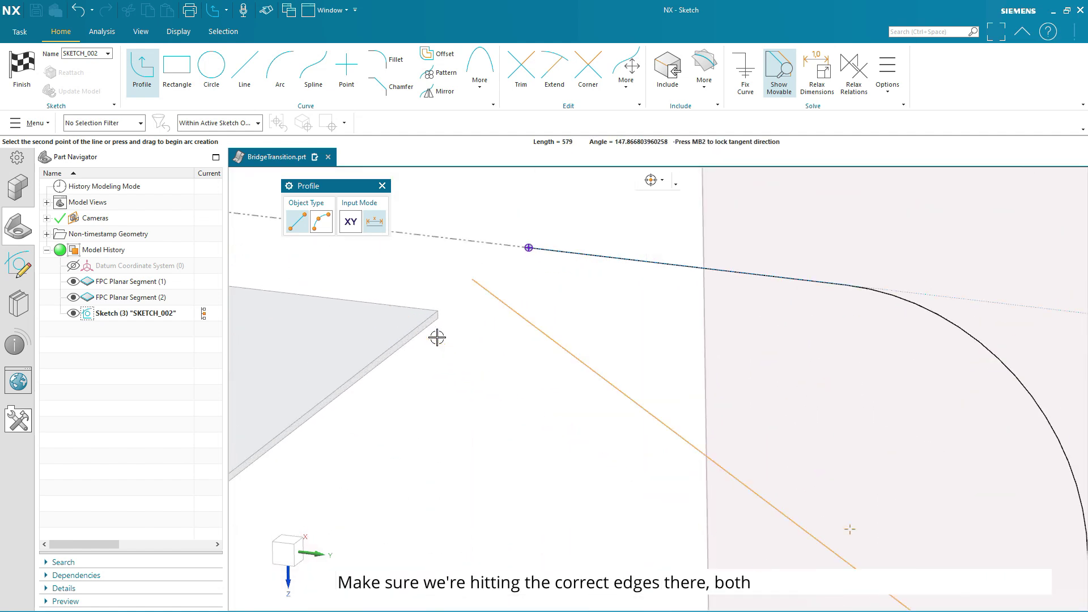
{"action": "key", "text": "F8"}
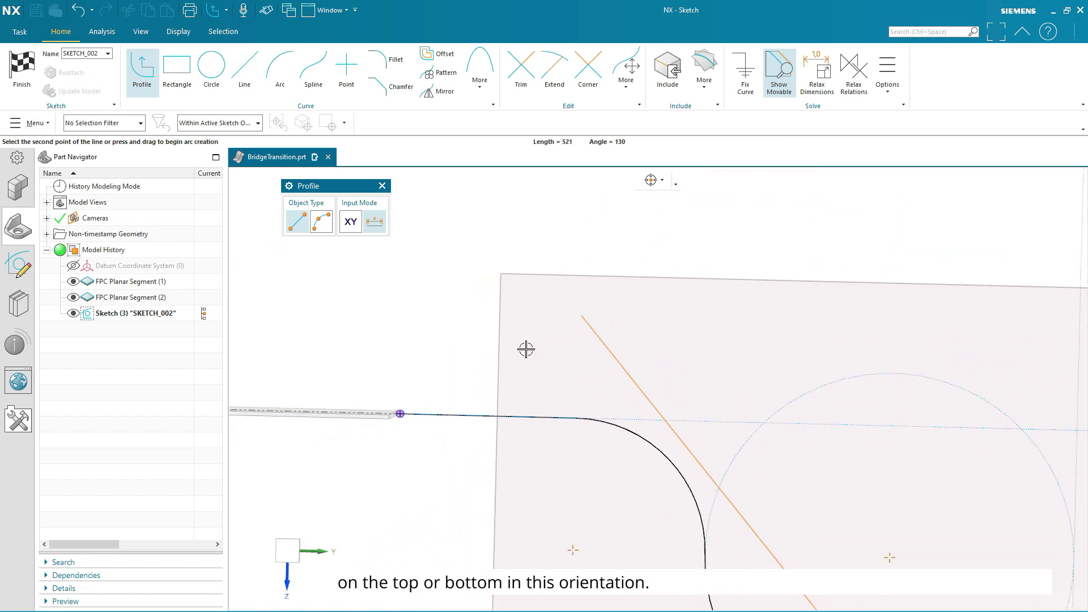
{"action": "middle_click_drag", "start_coordinate": [525, 347], "coordinate": [749, 463]}
{"action": "scroll", "coordinate": [749, 463], "scroll_direction": "up", "scroll_amount": 2}
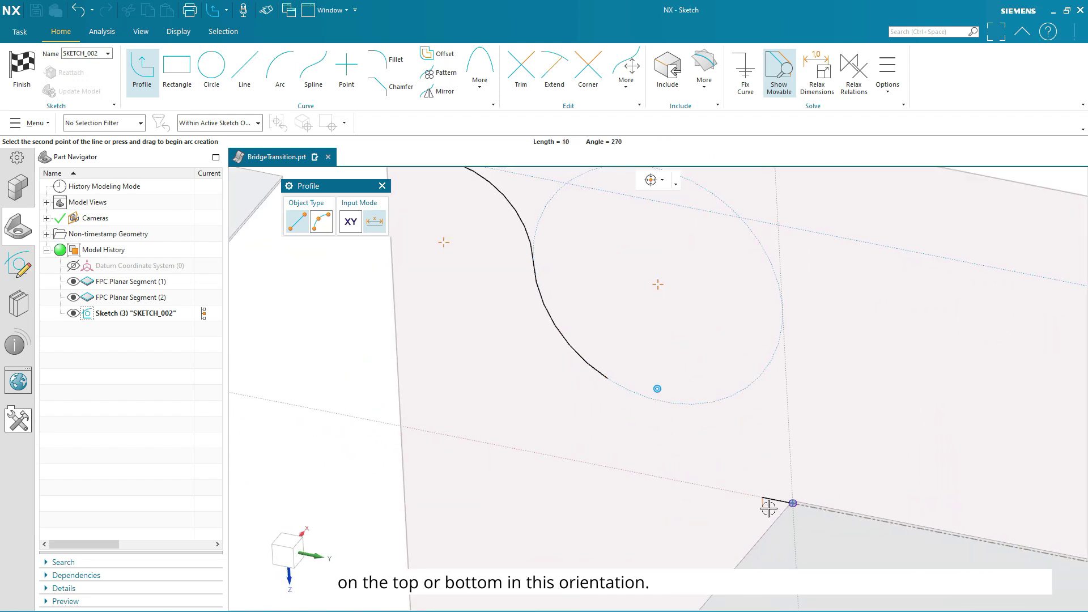
{"action": "scroll", "coordinate": [766, 501], "scroll_direction": "up", "scroll_amount": 2}
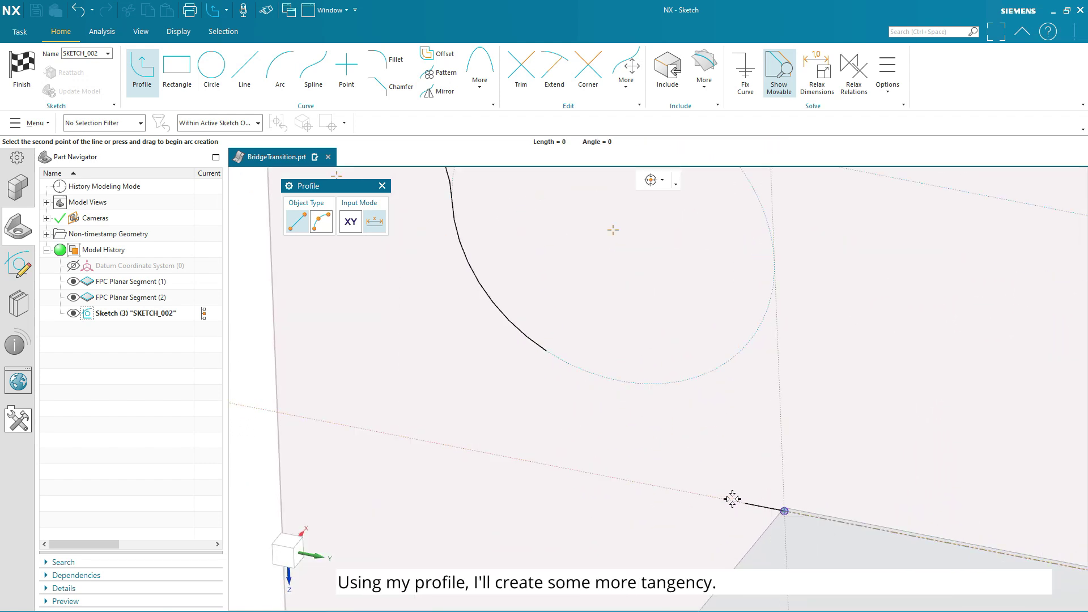
{"action": "left_click_drag", "start_coordinate": [731, 498], "coordinate": [655, 462]}
{"action": "left_click", "coordinate": [622, 428]}
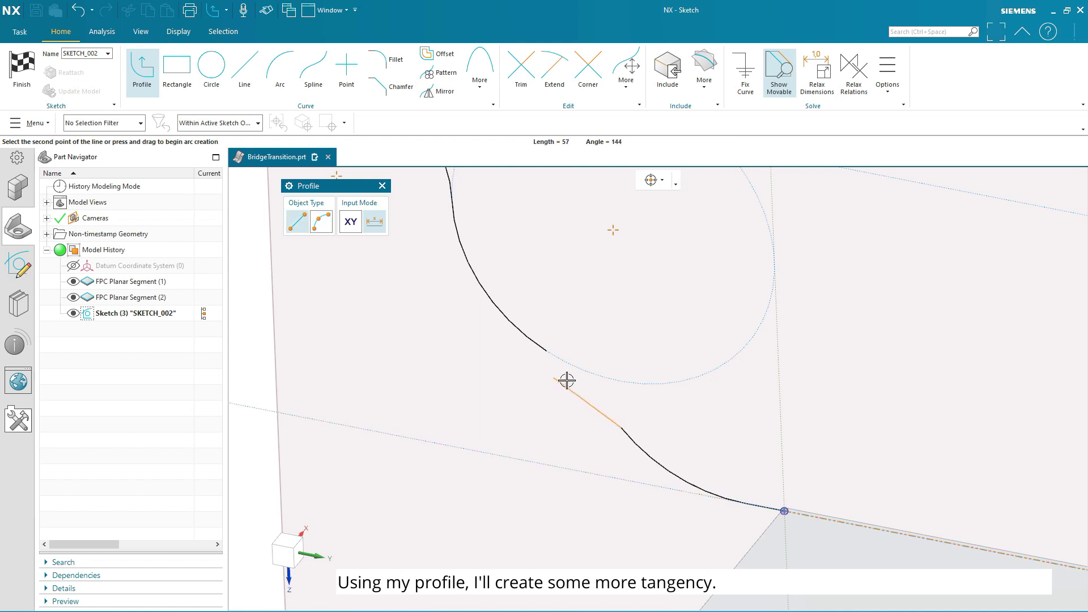
{"action": "left_click_drag", "start_coordinate": [582, 372], "coordinate": [572, 370]}
{"action": "left_click", "coordinate": [572, 371]}
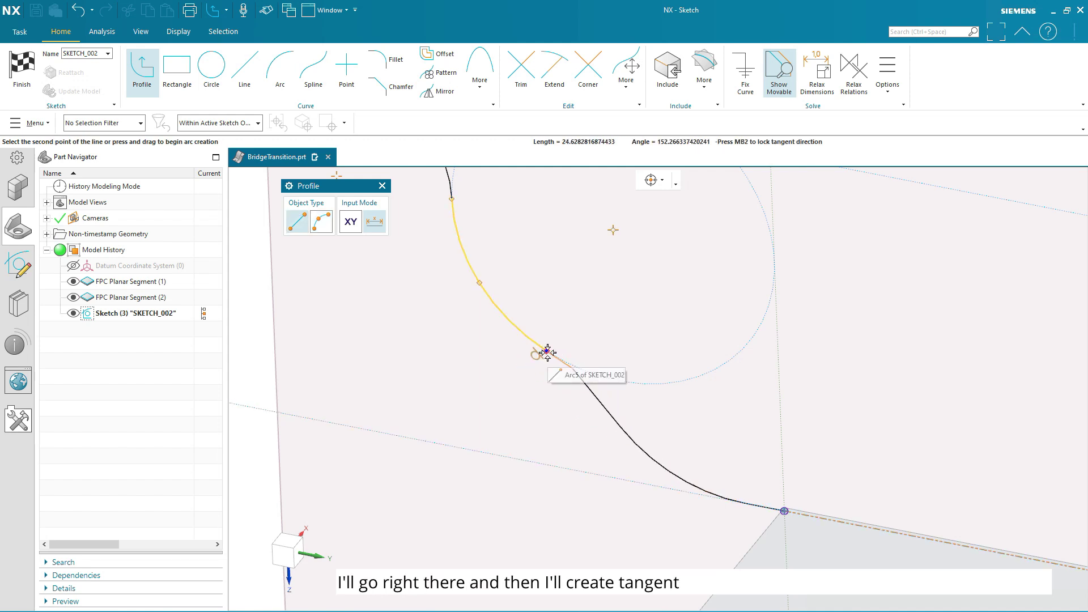
{"action": "left_click", "coordinate": [547, 352]}
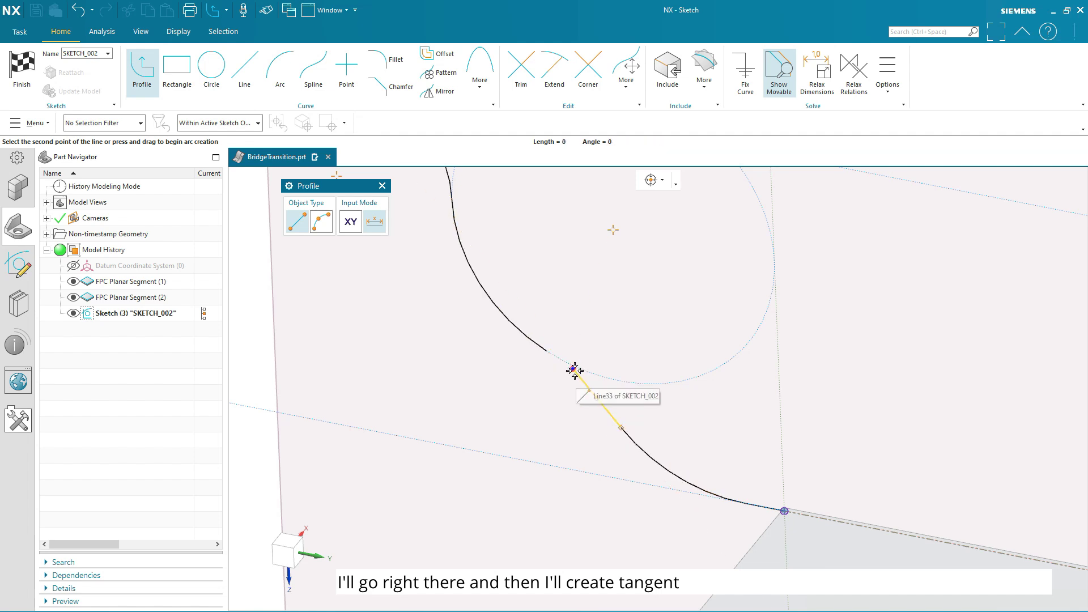
{"action": "left_click_drag", "start_coordinate": [575, 371], "coordinate": [559, 364]}
{"action": "left_click", "coordinate": [549, 352]}
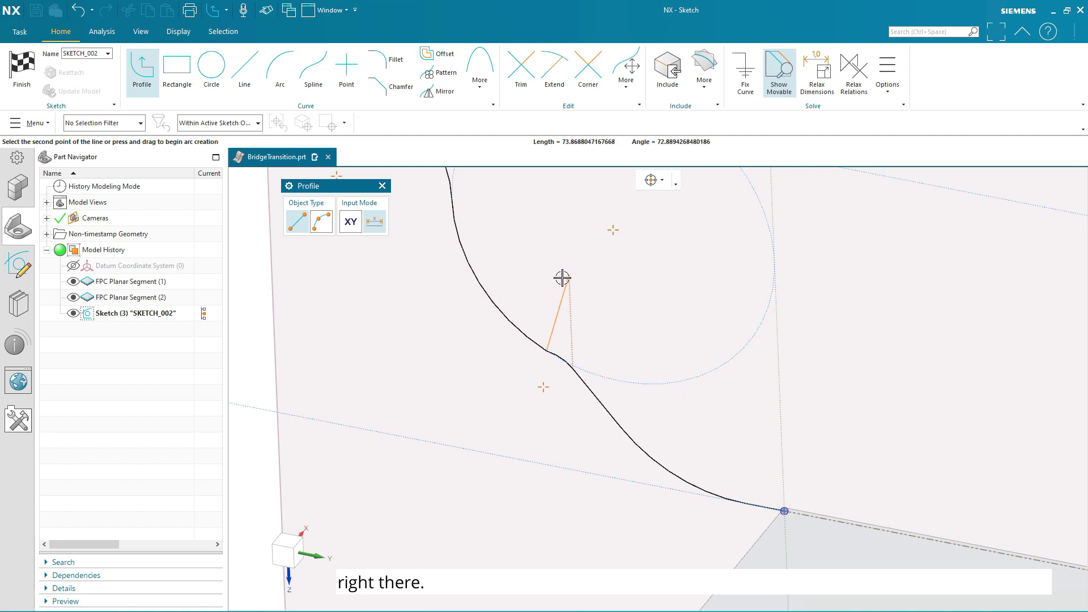
{"action": "key", "text": "Escape"}
{"action": "scroll", "coordinate": [561, 332], "scroll_direction": "up", "scroll_amount": 5}
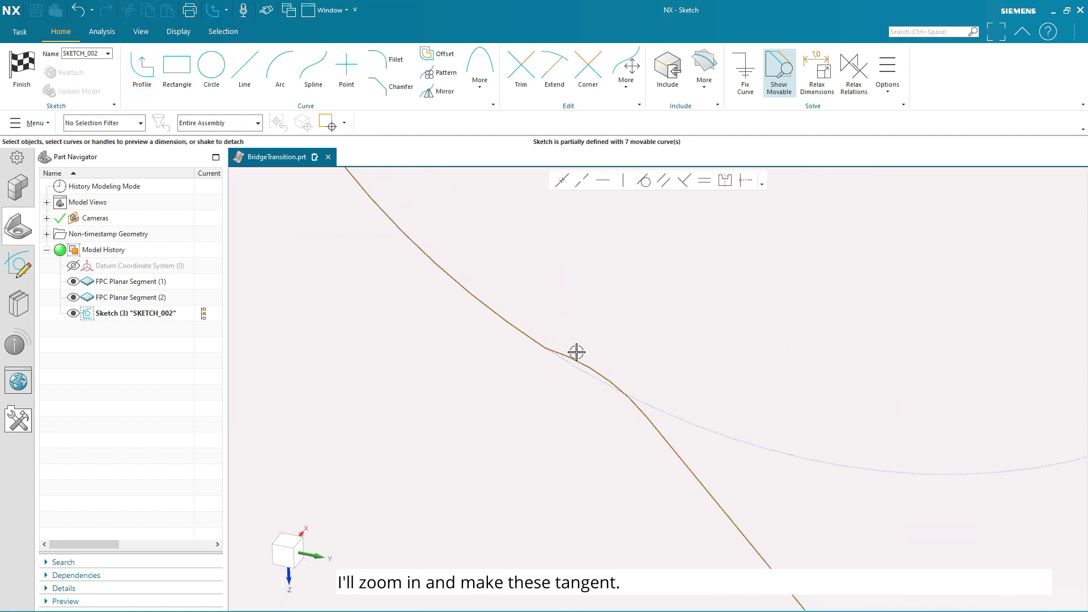
Make the junction arc and line tangent, let NX move the curves, and finish SKETCH_002
{"action": "left_click", "coordinate": [567, 360]}
{"action": "left_click", "coordinate": [513, 322]}
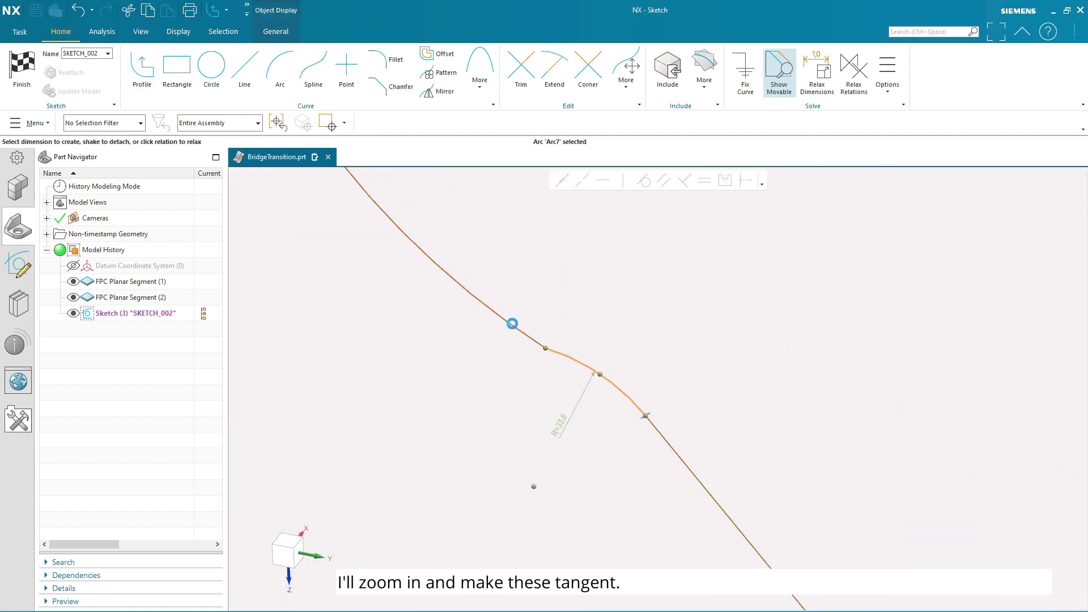
{"action": "left_click", "coordinate": [645, 183]}
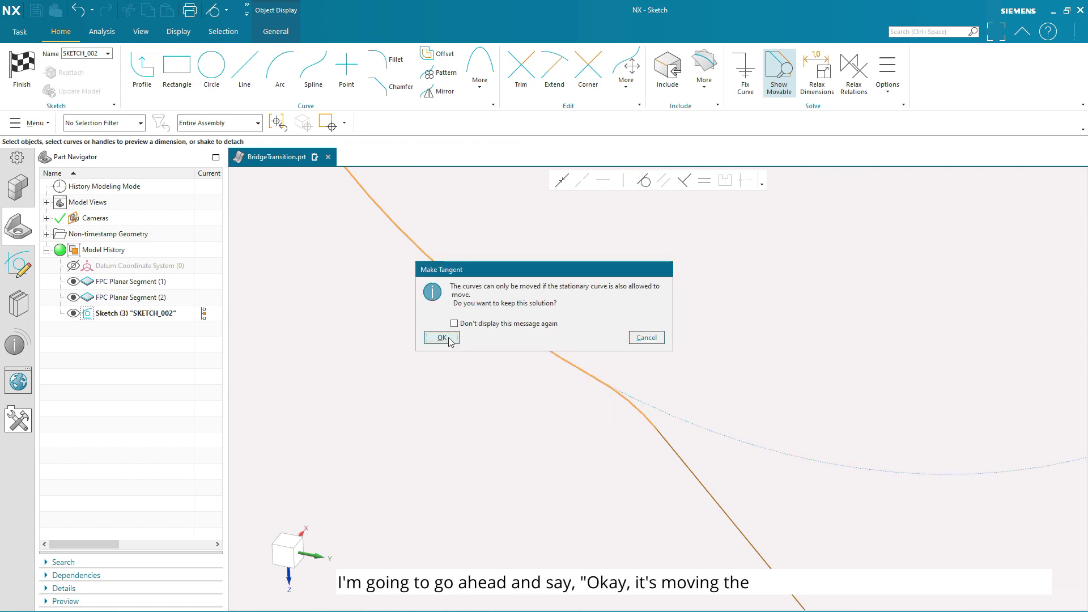
{"action": "left_click", "coordinate": [442, 338]}
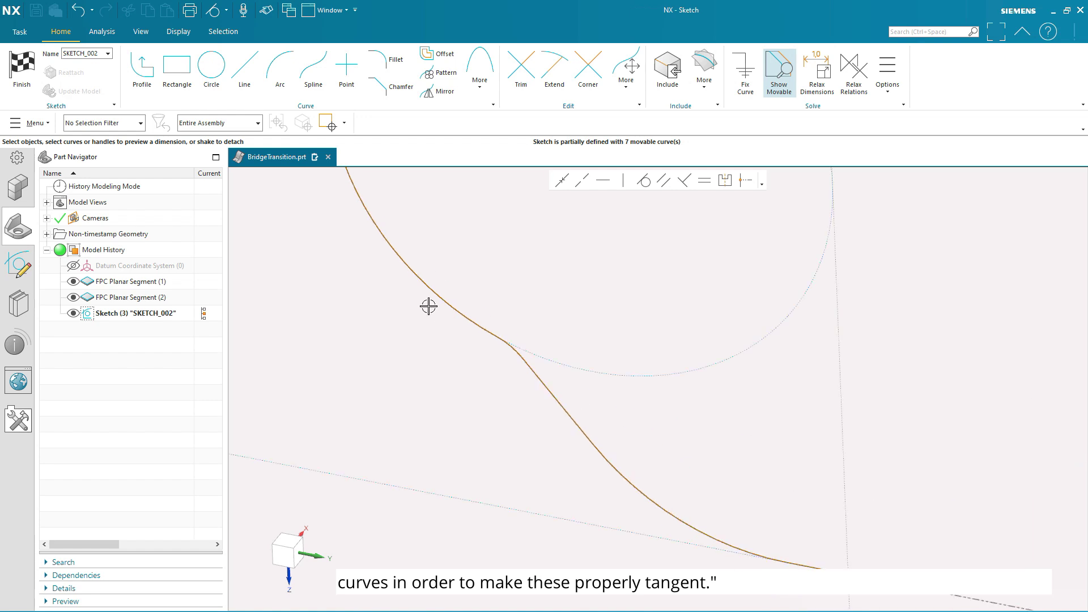
{"action": "scroll", "coordinate": [428, 306], "scroll_direction": "down", "scroll_amount": 2}
{"action": "scroll", "coordinate": [463, 335], "scroll_direction": "up", "scroll_amount": 2}
{"action": "scroll", "coordinate": [460, 325], "scroll_direction": "down", "scroll_amount": 1}
{"action": "scroll", "coordinate": [458, 330], "scroll_direction": "down", "scroll_amount": 1}
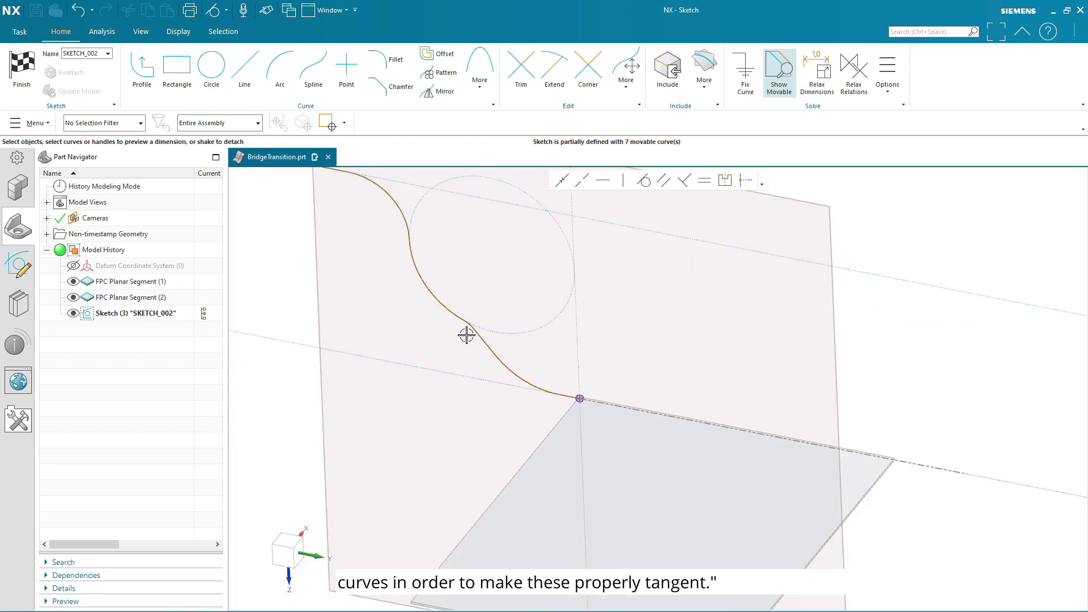
{"action": "scroll", "coordinate": [457, 333], "scroll_direction": "down", "scroll_amount": 2}
{"action": "scroll", "coordinate": [455, 335], "scroll_direction": "down", "scroll_amount": 1}
{"action": "scroll", "coordinate": [456, 336], "scroll_direction": "down", "scroll_amount": 2}
{"action": "scroll", "coordinate": [384, 352], "scroll_direction": "up", "scroll_amount": 2}
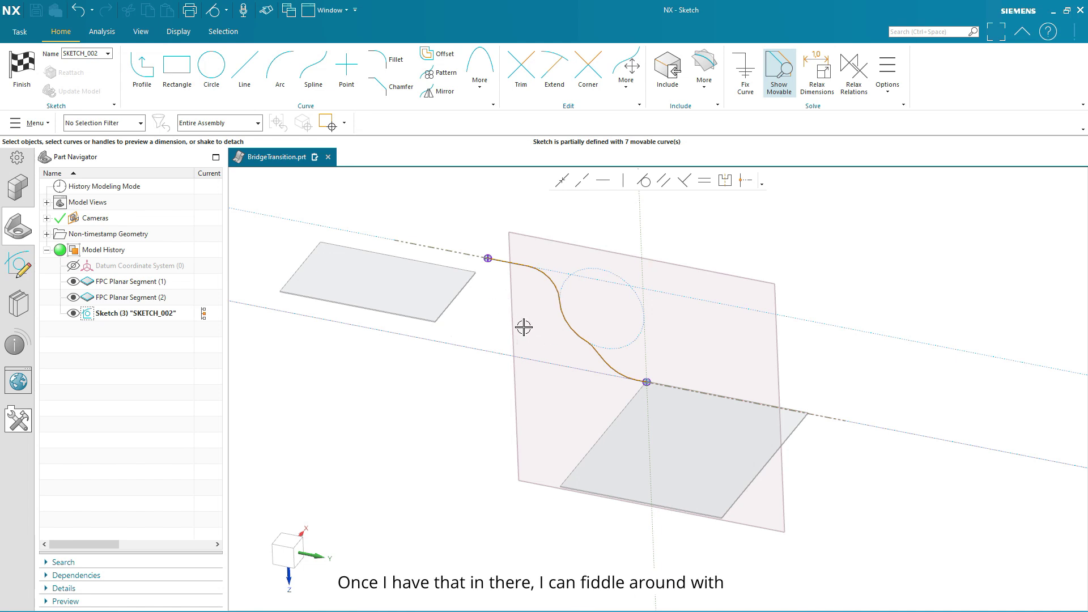
{"action": "middle_click_drag", "start_coordinate": [827, 378], "coordinate": [780, 354]}
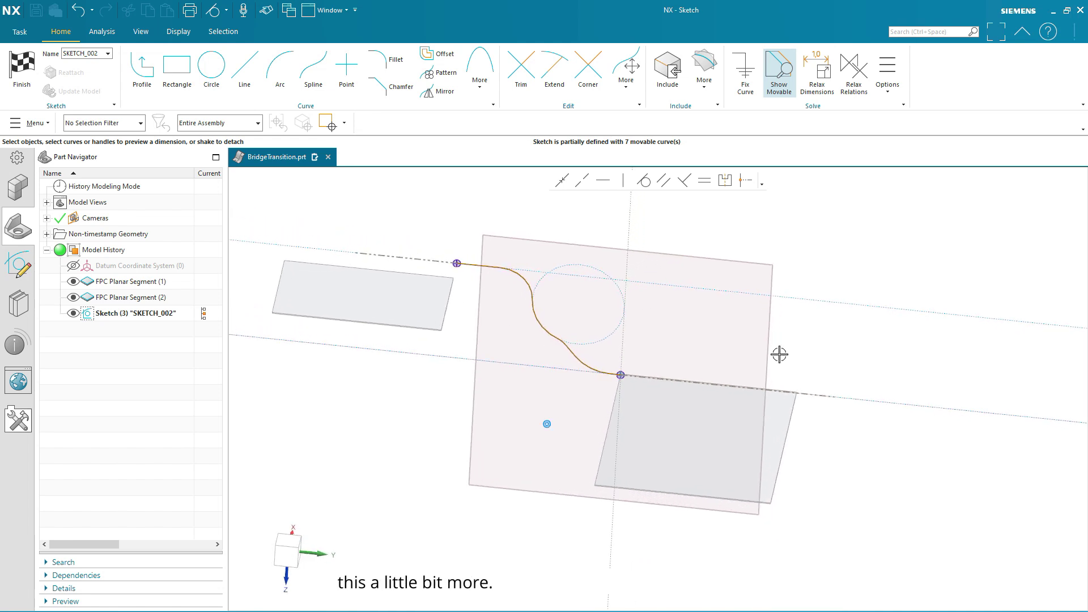
{"action": "left_click", "coordinate": [24, 76]}
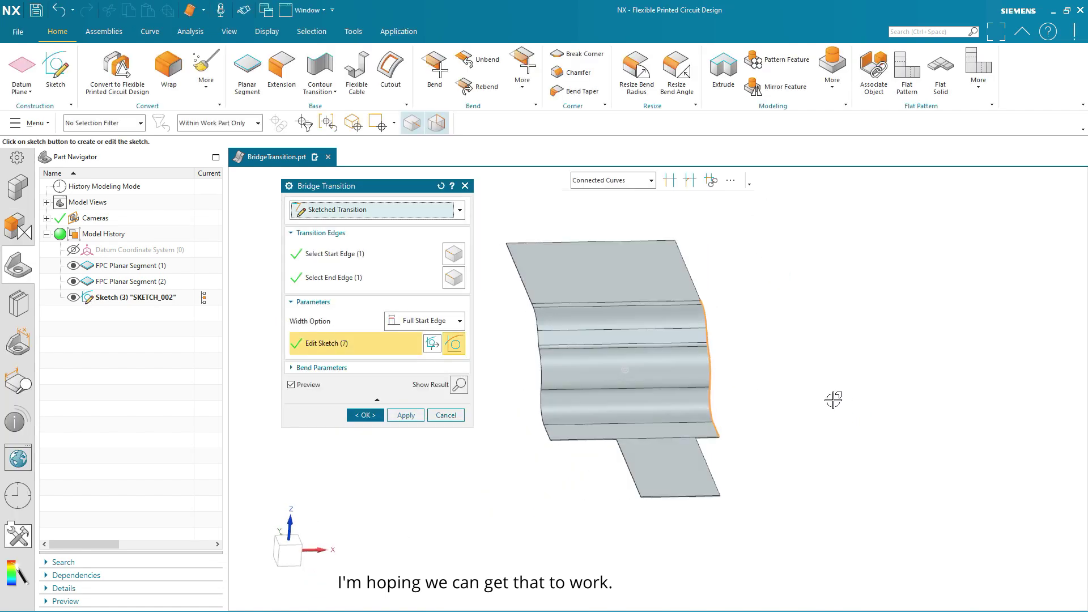
Set the width option to Finite and drag the width handle through about 170 mm and 80 mm before widening it
{"action": "middle_click_drag", "start_coordinate": [805, 411], "coordinate": [674, 336]}
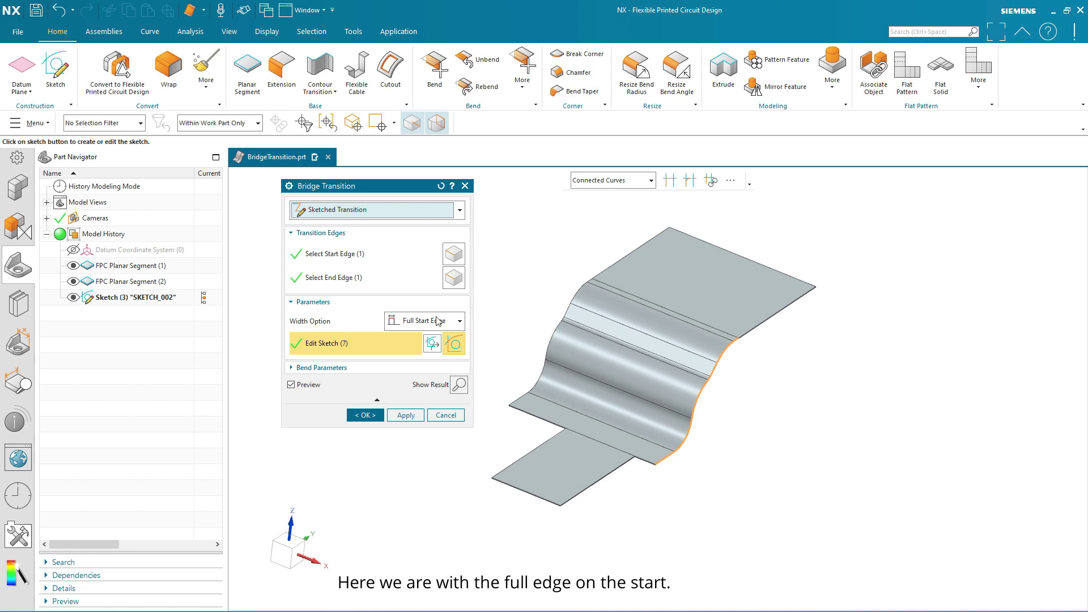
{"action": "middle_click_drag", "start_coordinate": [688, 332], "coordinate": [479, 299]}
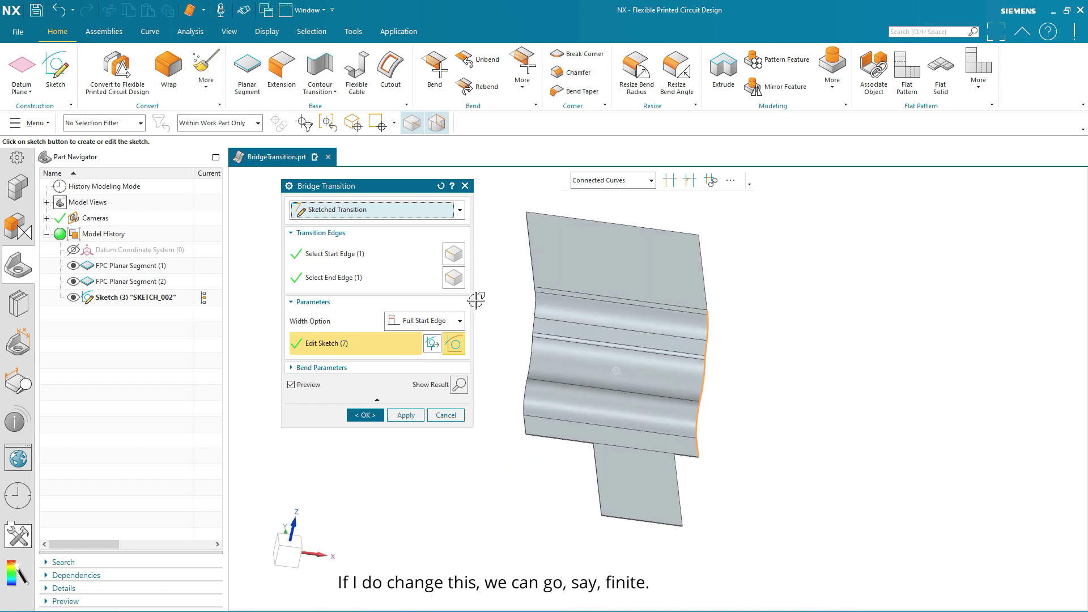
{"action": "left_click", "coordinate": [412, 321]}
{"action": "left_click", "coordinate": [409, 339]}
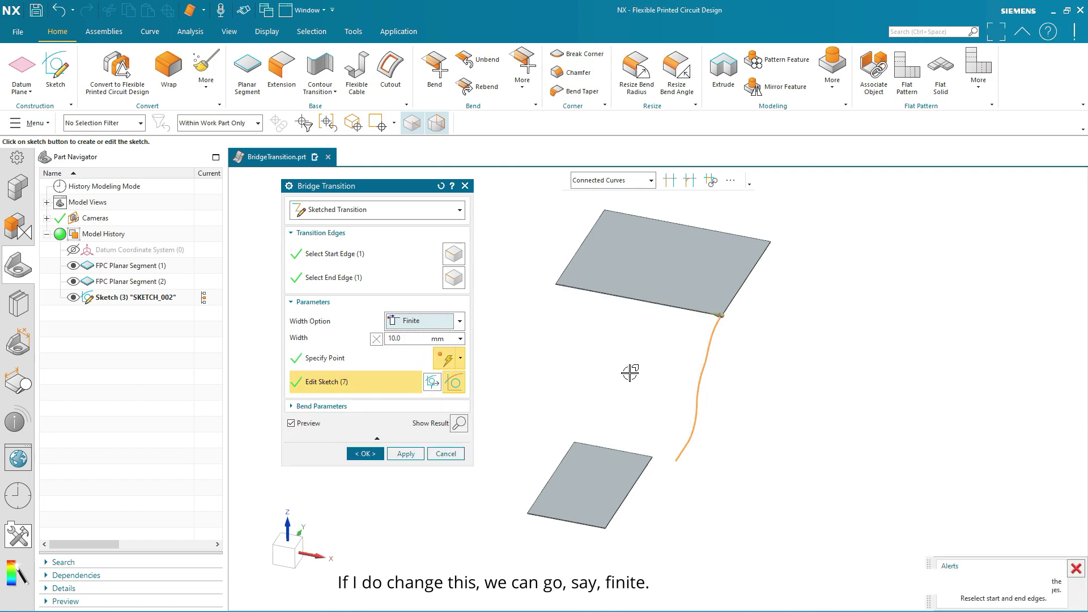
{"action": "middle_click_drag", "start_coordinate": [713, 341], "coordinate": [704, 306]}
{"action": "left_click_drag", "start_coordinate": [697, 303], "coordinate": [654, 300]}
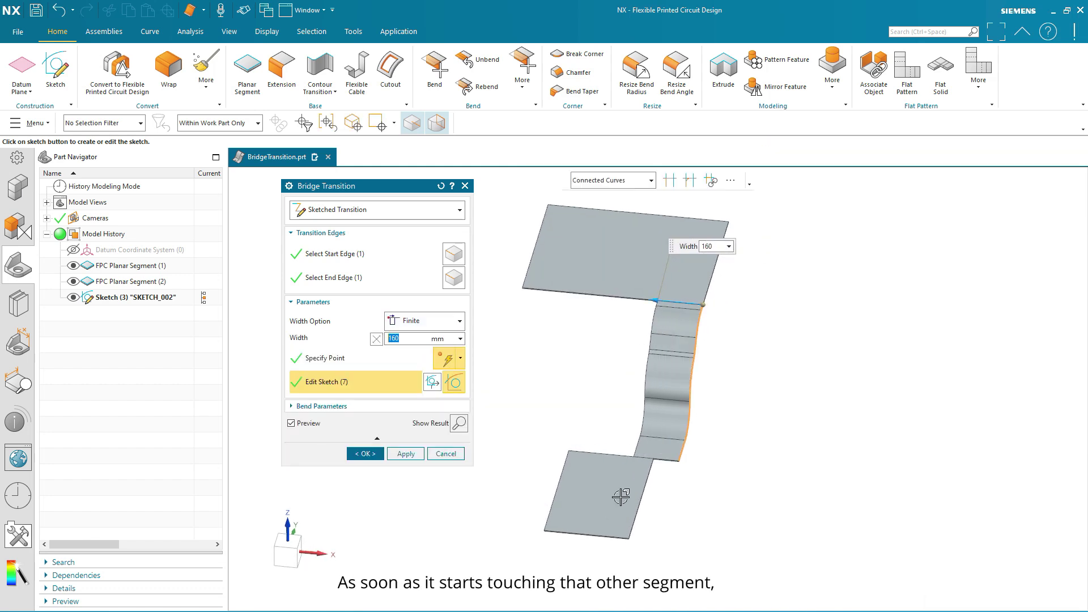
{"action": "mouse_move", "coordinate": [621, 497]}
{"action": "middle_mouse_down"}
{"action": "mouse_move", "coordinate": [842, 595]}
{"action": "mouse_move", "coordinate": [776, 556]}
{"action": "mouse_move", "coordinate": [667, 338]}
{"action": "middle_mouse_up"}
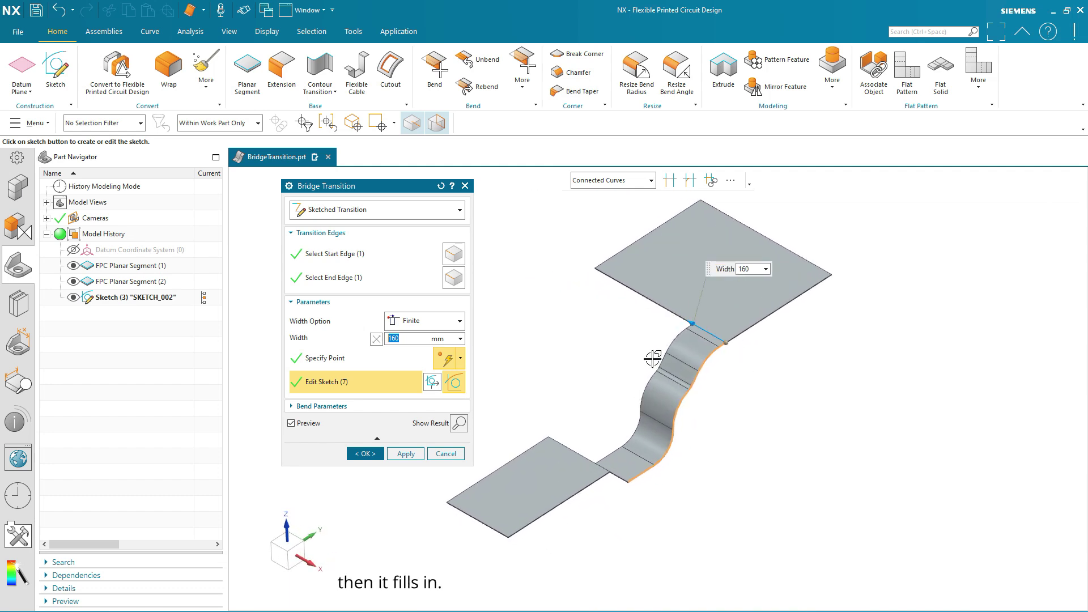
{"action": "left_click_drag", "start_coordinate": [694, 320], "coordinate": [709, 332]}
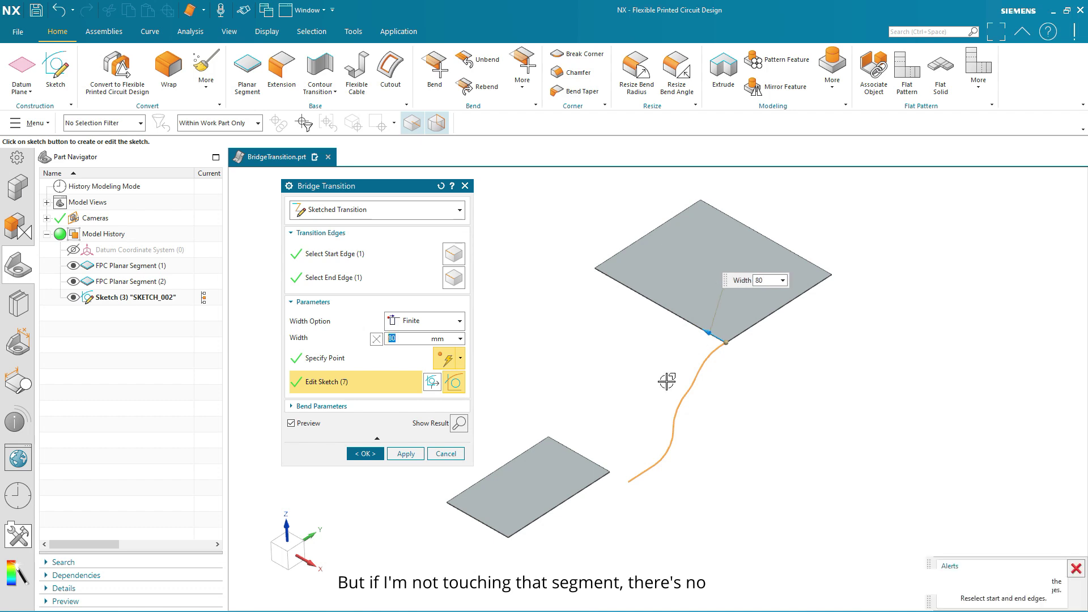
{"action": "mouse_move", "coordinate": [607, 498]}
{"action": "middle_mouse_down"}
{"action": "mouse_move", "coordinate": [869, 453]}
{"action": "mouse_move", "coordinate": [677, 299]}
{"action": "middle_mouse_up"}
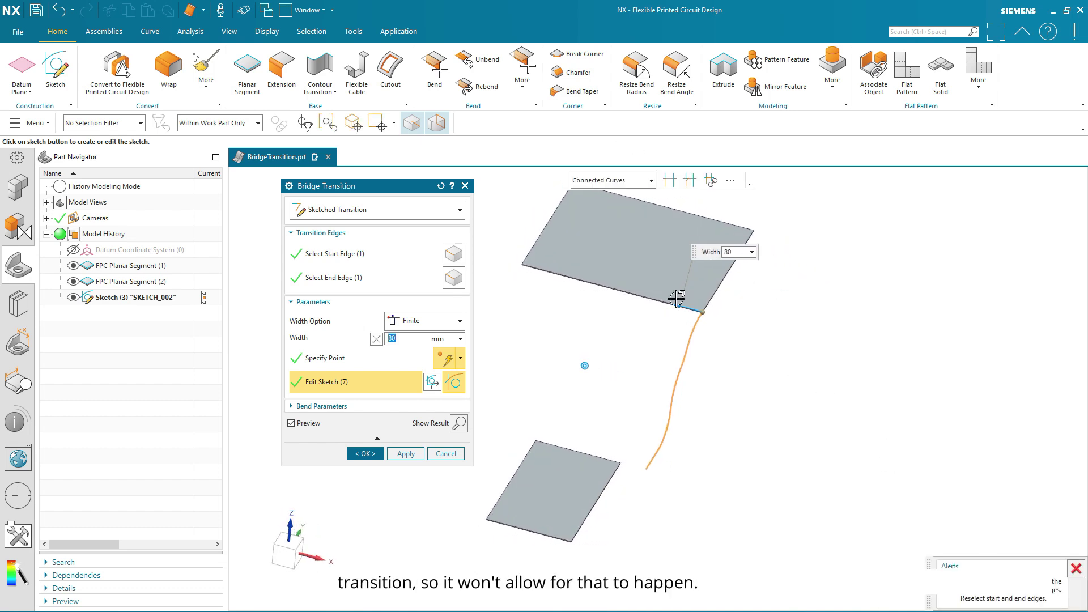
{"action": "left_click_drag", "start_coordinate": [677, 306], "coordinate": [615, 295]}
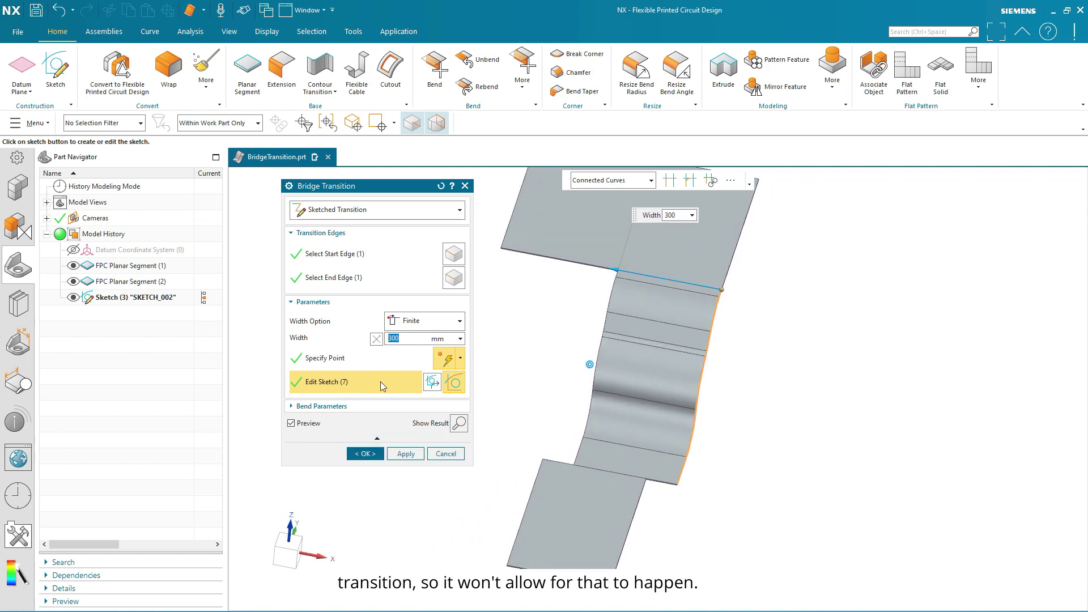
Try a Symmetric width, with its reference point placed on the start edge
{"action": "left_click", "coordinate": [426, 321]}
{"action": "left_click", "coordinate": [417, 356]}
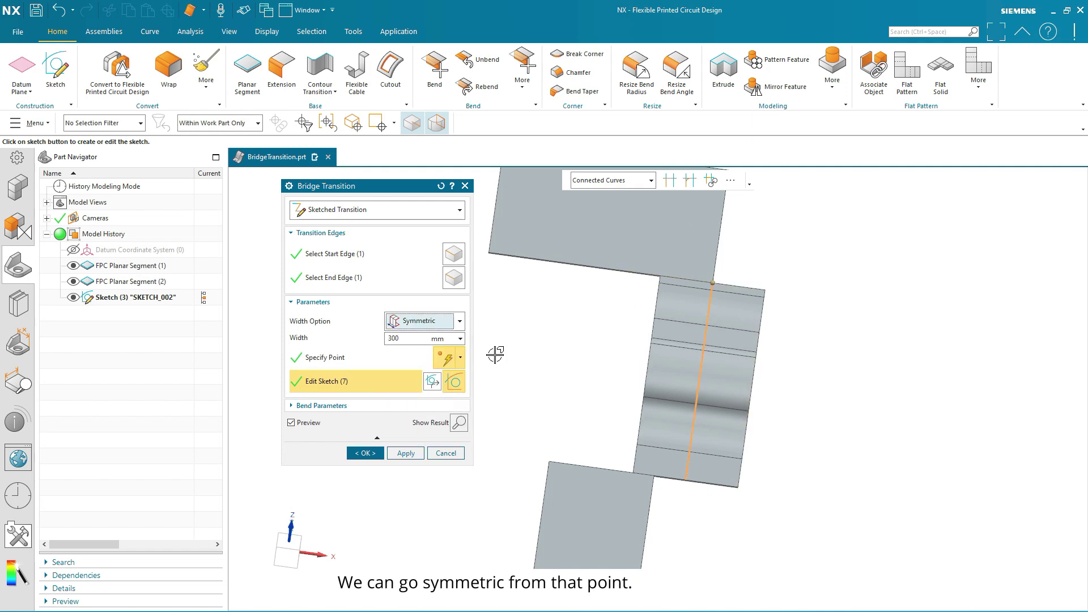
{"action": "left_click", "coordinate": [713, 283]}
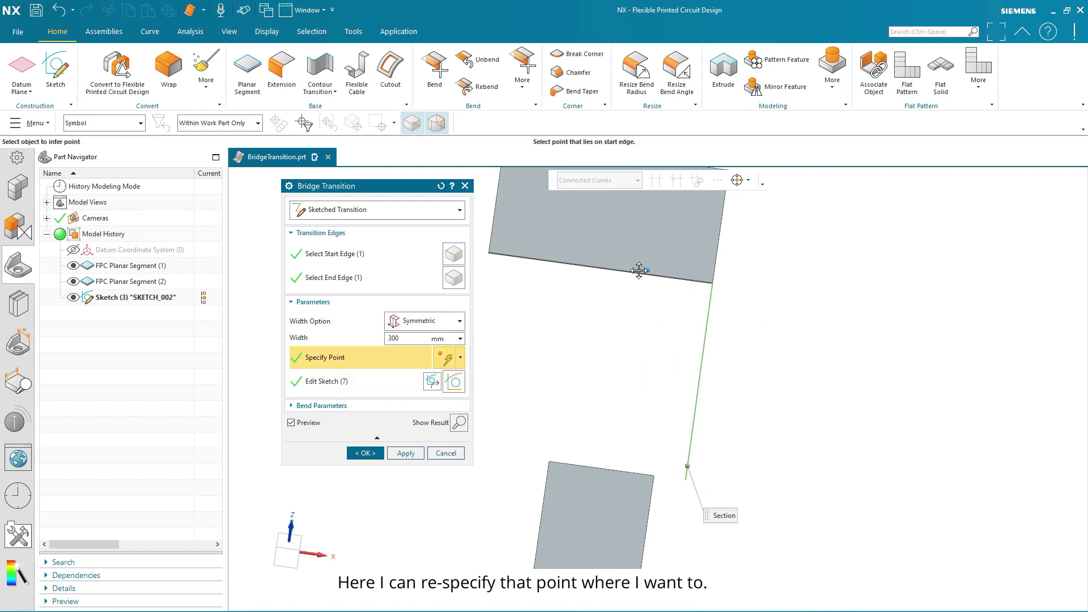
{"action": "left_click", "coordinate": [602, 269]}
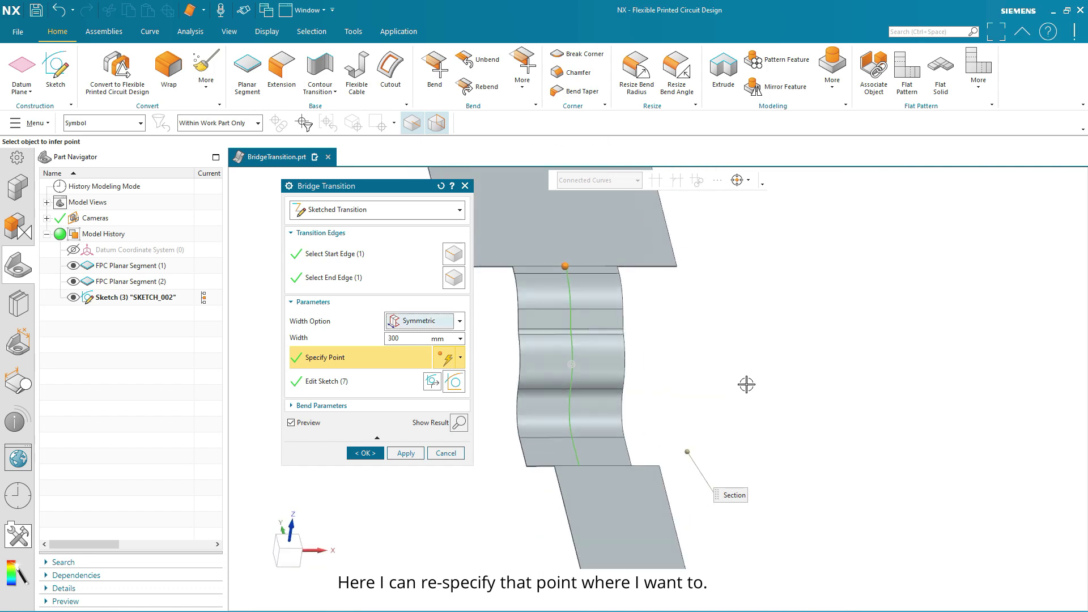
Switch the width option to Full Both Edges and create the bridge transition
{"action": "left_click", "coordinate": [455, 320]}
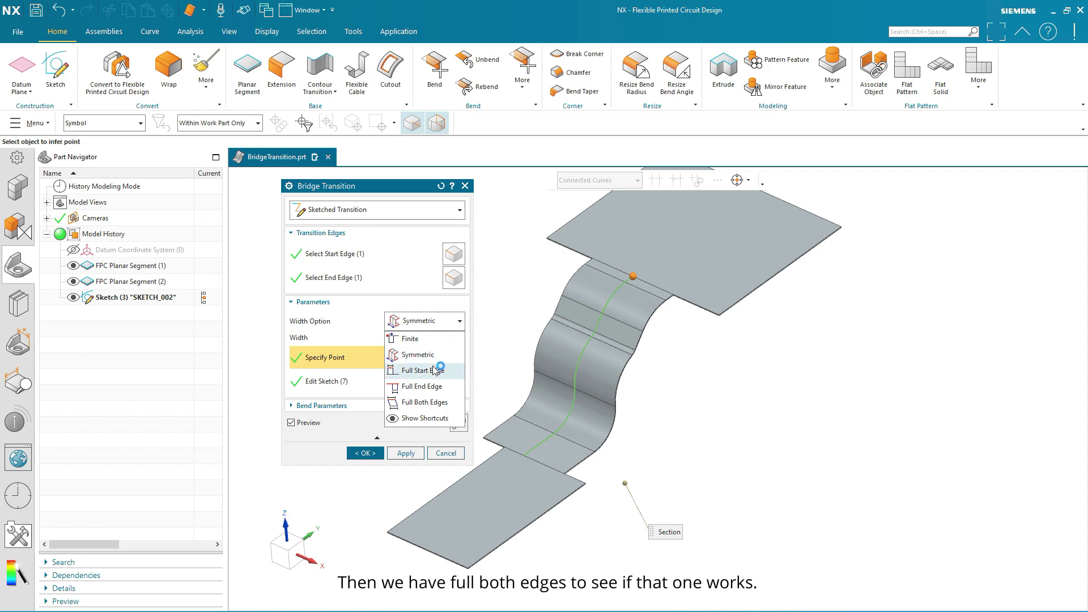
{"action": "left_click", "coordinate": [418, 402]}
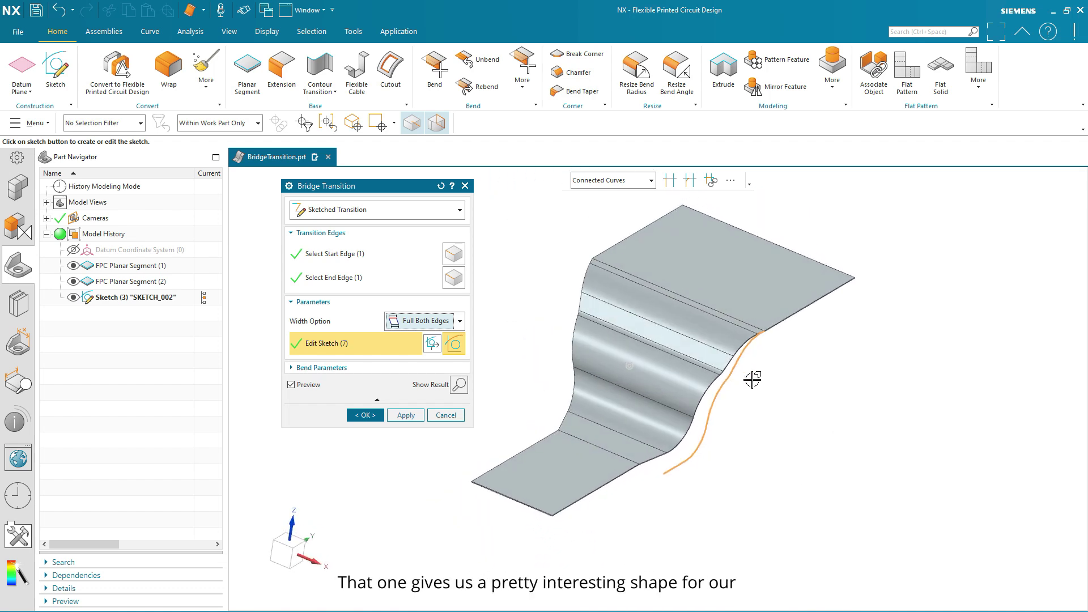
{"action": "mouse_move", "coordinate": [773, 384]}
{"action": "middle_mouse_down"}
{"action": "mouse_move", "coordinate": [752, 434]}
{"action": "mouse_move", "coordinate": [731, 335]}
{"action": "middle_mouse_up"}
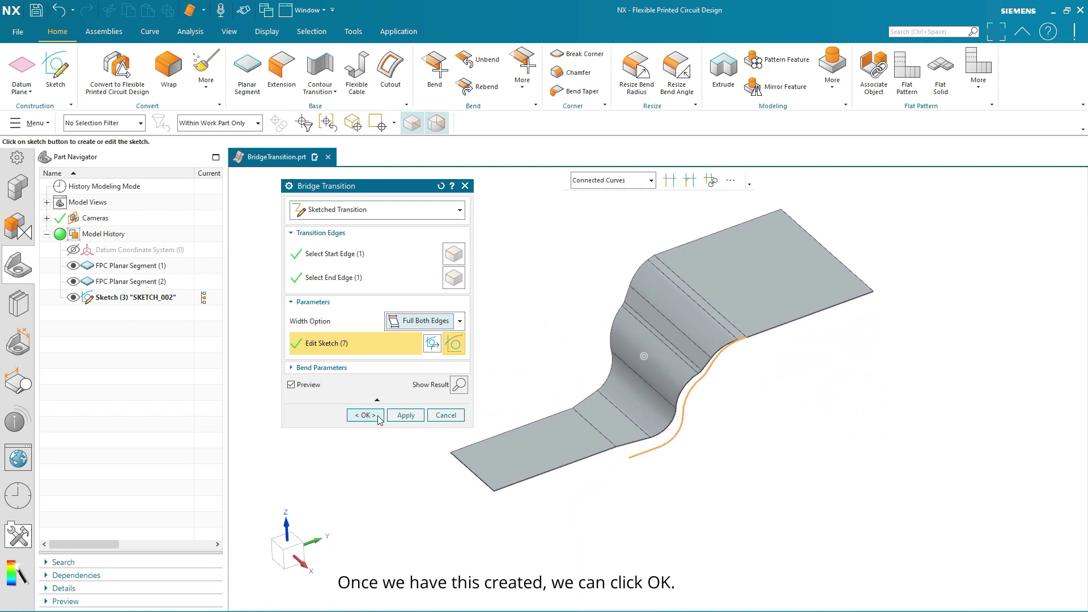
{"action": "left_click", "coordinate": [365, 415]}
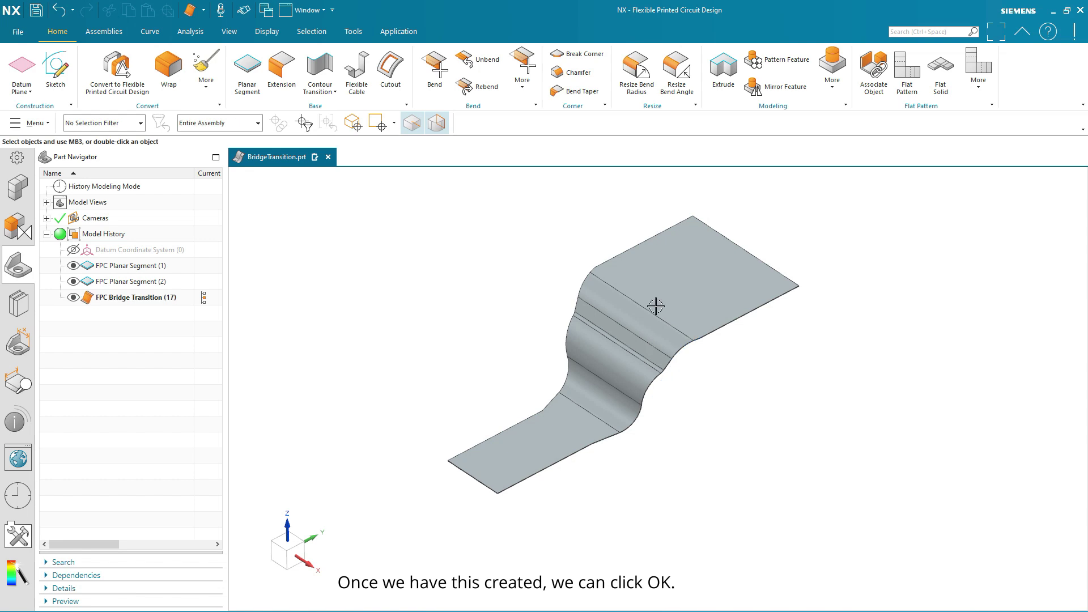
Edit the FPC Bridge Transition with rollback and open its profile sketch
{"action": "middle_click_drag", "start_coordinate": [849, 430], "coordinate": [743, 418]}
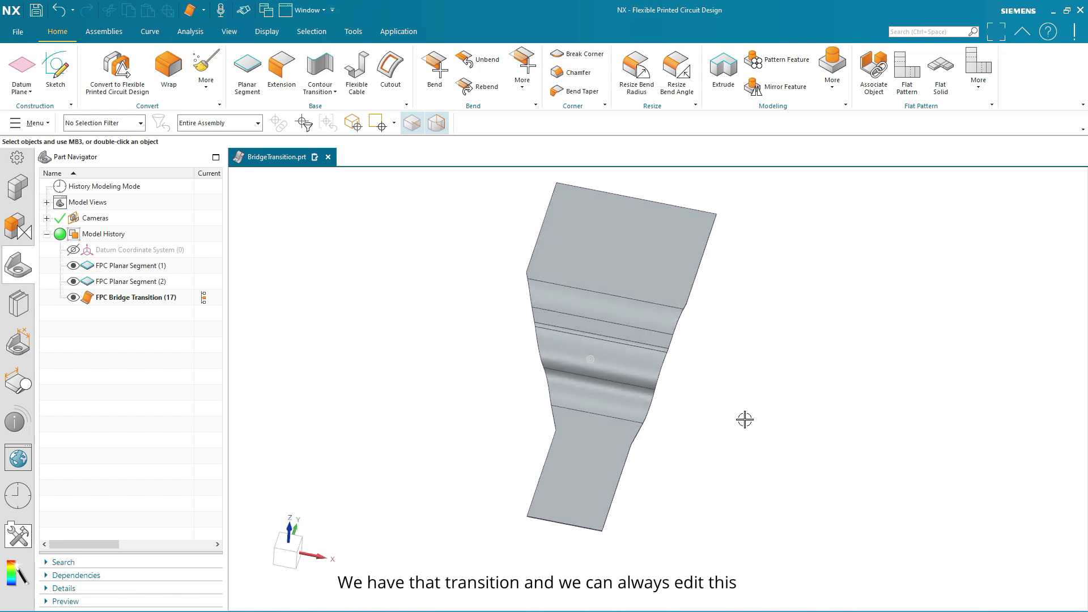
{"action": "right_click", "coordinate": [129, 302]}
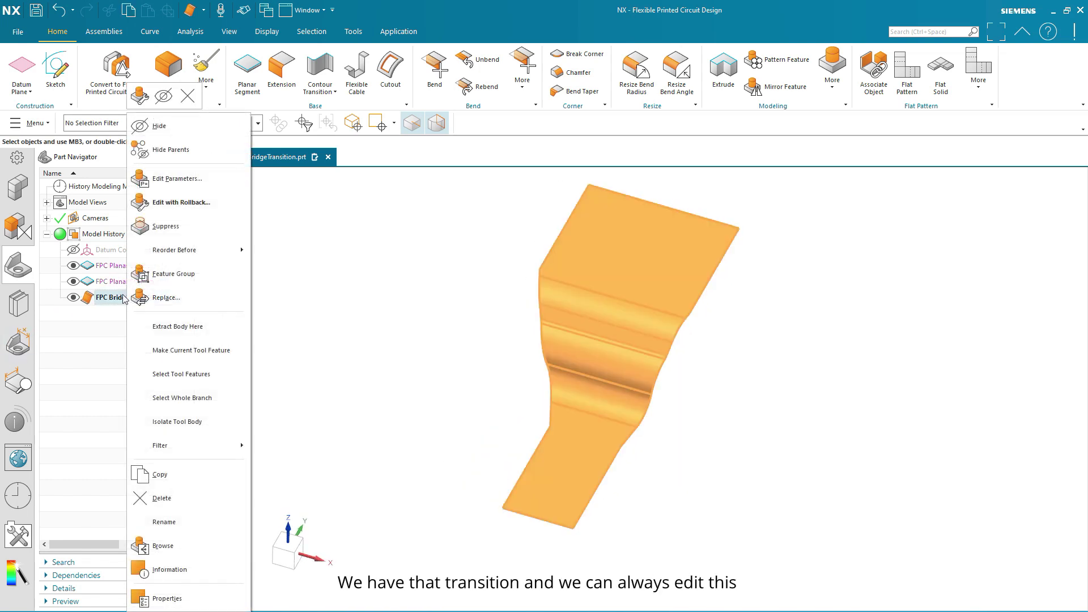
{"action": "left_click", "coordinate": [187, 211]}
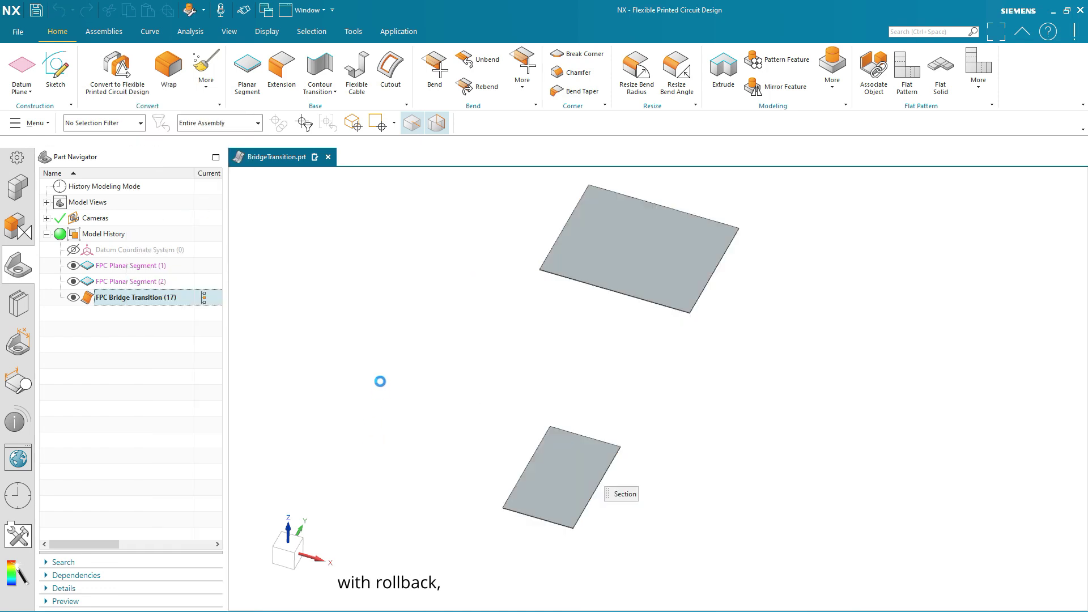
{"action": "left_click", "coordinate": [434, 343]}
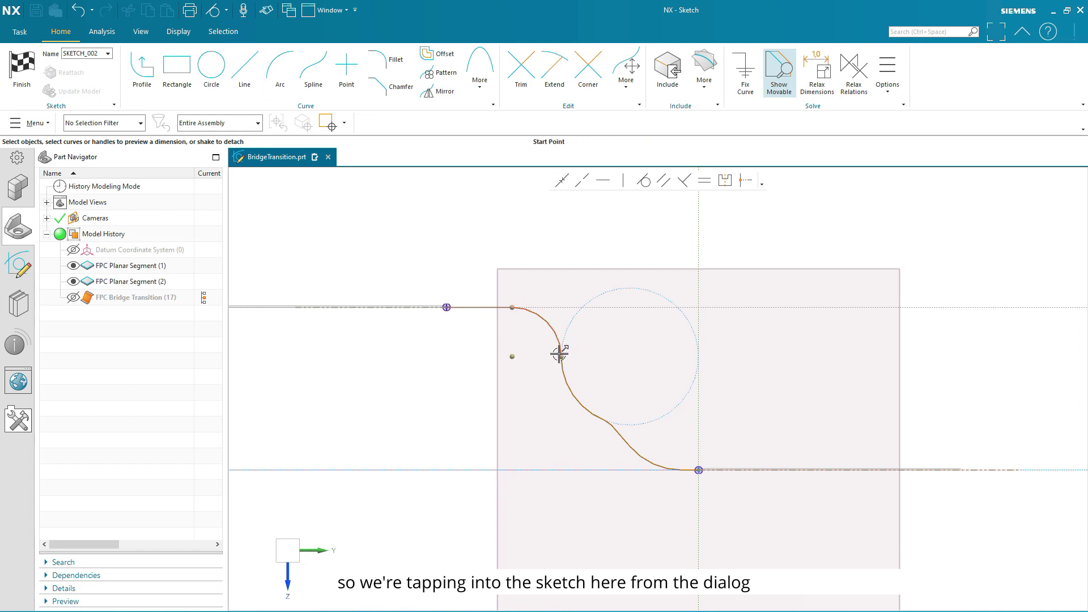
Drag the S-curve's curves into a new shape, accept the deleted-curves warning, and finish the sketch
{"action": "mouse_move", "coordinate": [545, 340]}
{"action": "left_mouse_down"}
{"action": "mouse_move", "coordinate": [612, 387]}
{"action": "mouse_move", "coordinate": [644, 443]}
{"action": "left_mouse_up"}
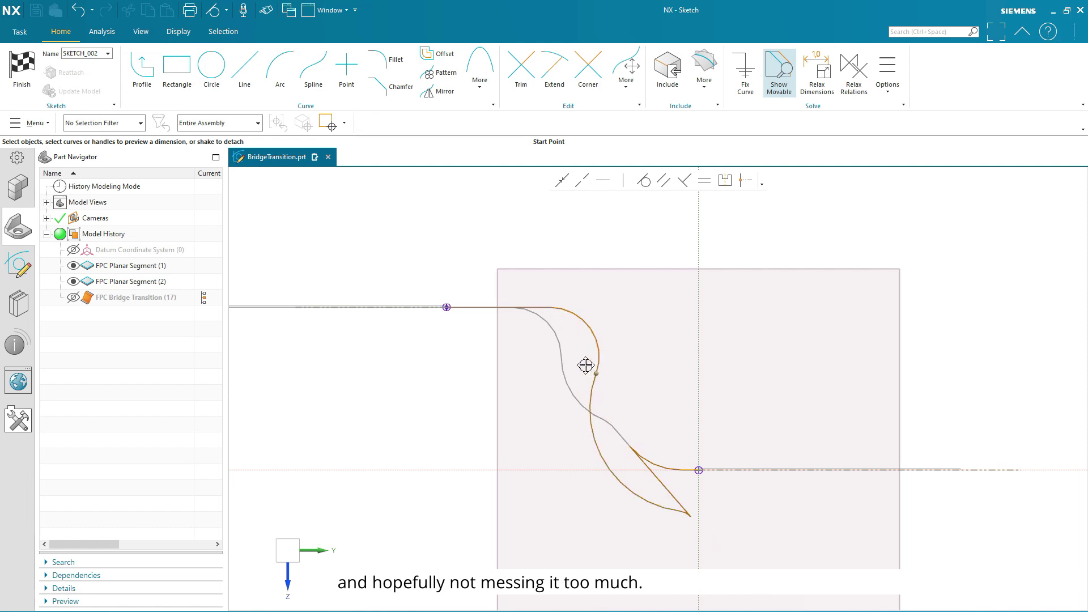
{"action": "mouse_move", "coordinate": [586, 366]}
{"action": "left_mouse_down"}
{"action": "mouse_move", "coordinate": [589, 354]}
{"action": "mouse_move", "coordinate": [576, 380]}
{"action": "mouse_move", "coordinate": [615, 355]}
{"action": "mouse_move", "coordinate": [571, 360]}
{"action": "mouse_move", "coordinate": [517, 340]}
{"action": "mouse_move", "coordinate": [693, 473]}
{"action": "left_mouse_up"}
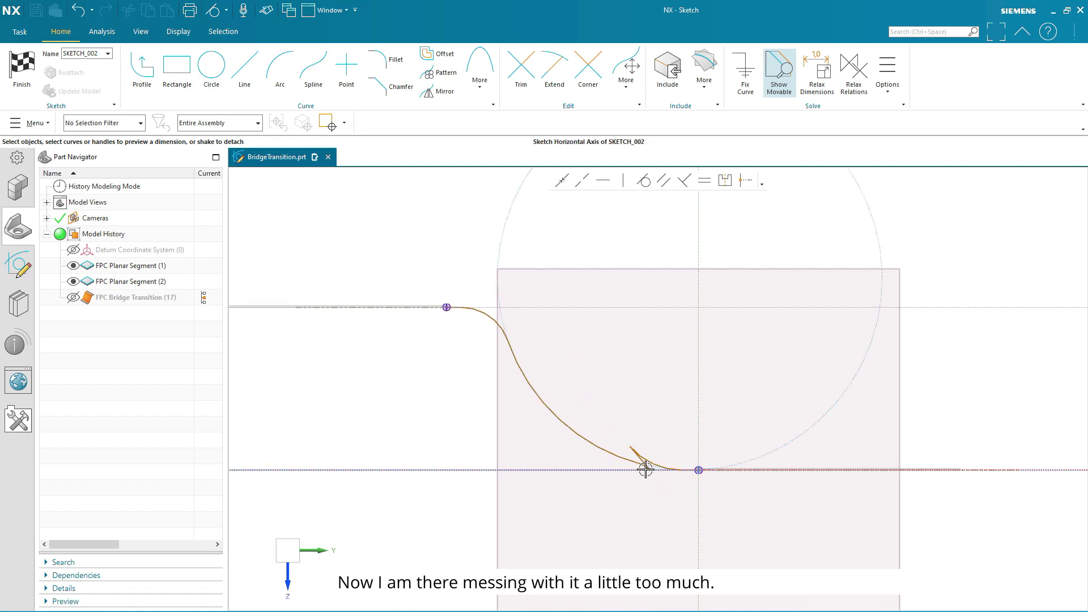
{"action": "mouse_move", "coordinate": [644, 463]}
{"action": "left_mouse_down"}
{"action": "mouse_move", "coordinate": [627, 436]}
{"action": "mouse_move", "coordinate": [638, 478]}
{"action": "left_mouse_up"}
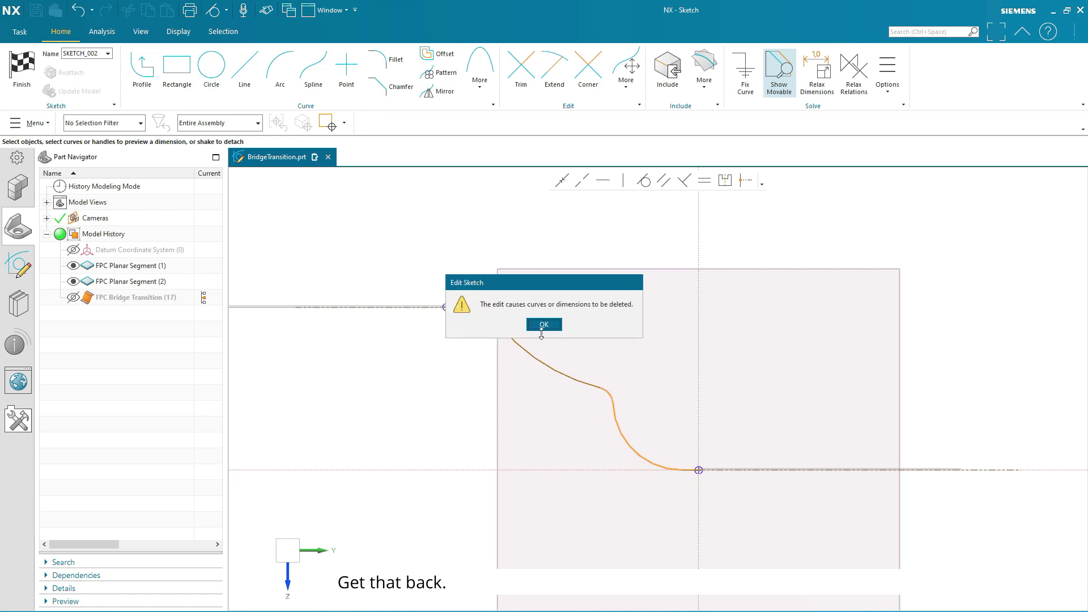
{"action": "left_click", "coordinate": [544, 325]}
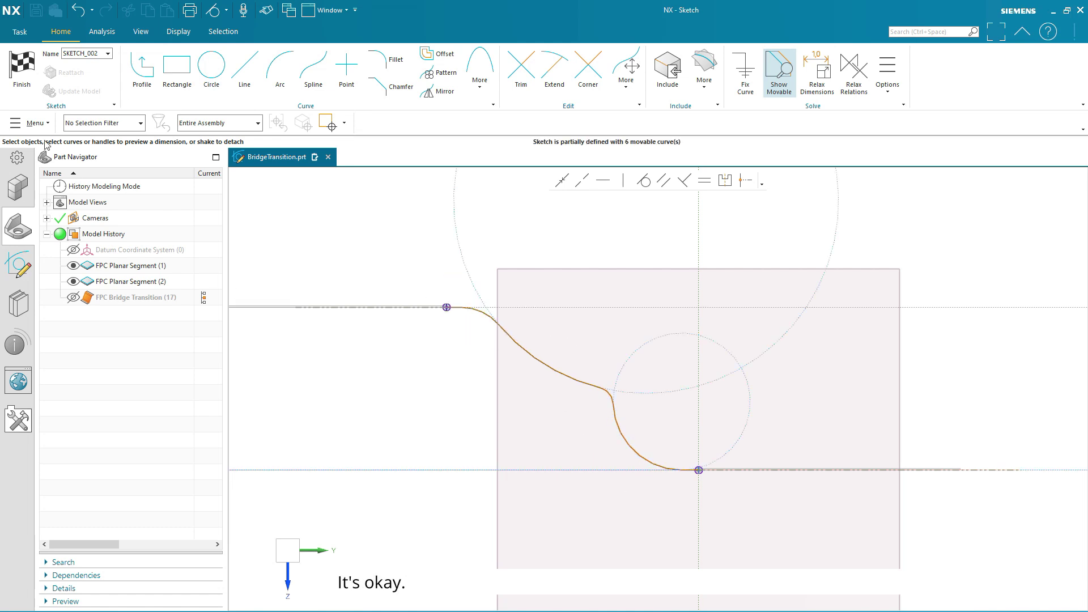
{"action": "left_click", "coordinate": [22, 66]}
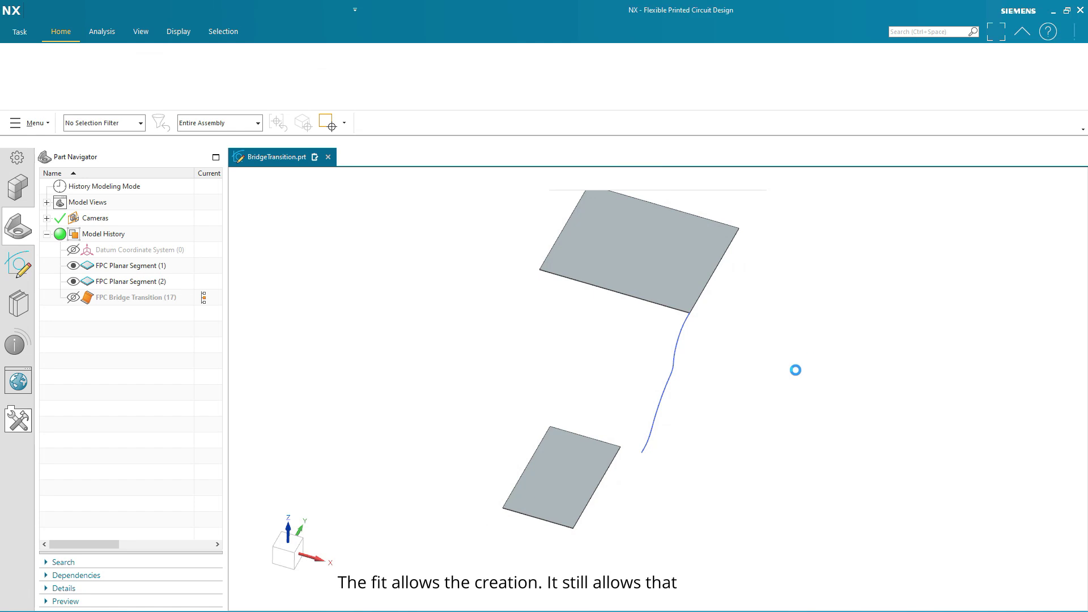
{"action": "left_click", "coordinate": [405, 415]}
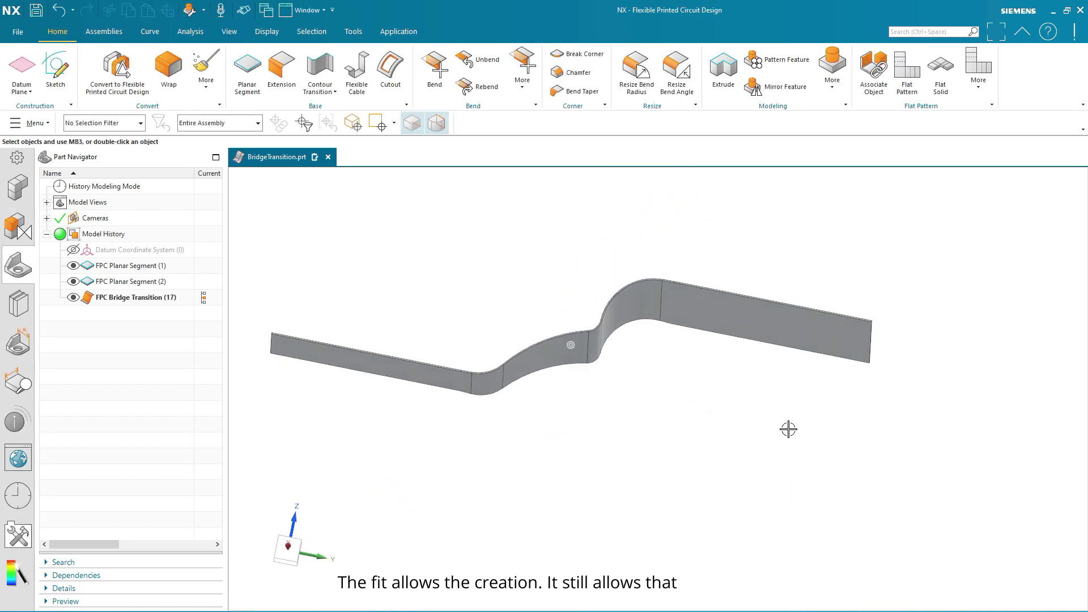
Inspect the rebuilt S-shaped bridge in trimetric view, then orbit around it
{"action": "key", "text": "Home"}
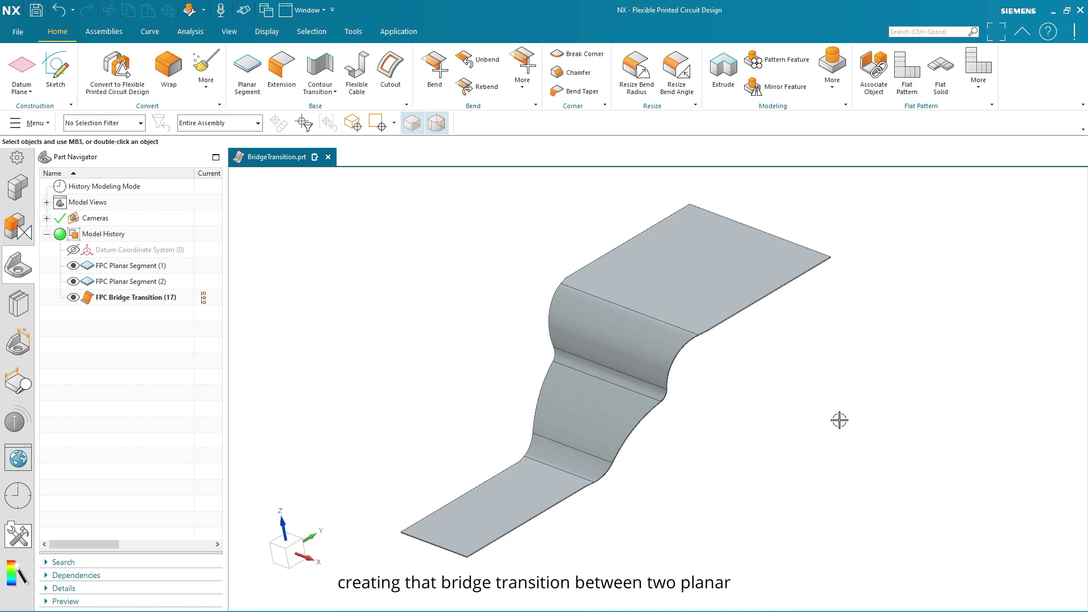
{"action": "middle_click_drag", "start_coordinate": [840, 420], "coordinate": [627, 258]}
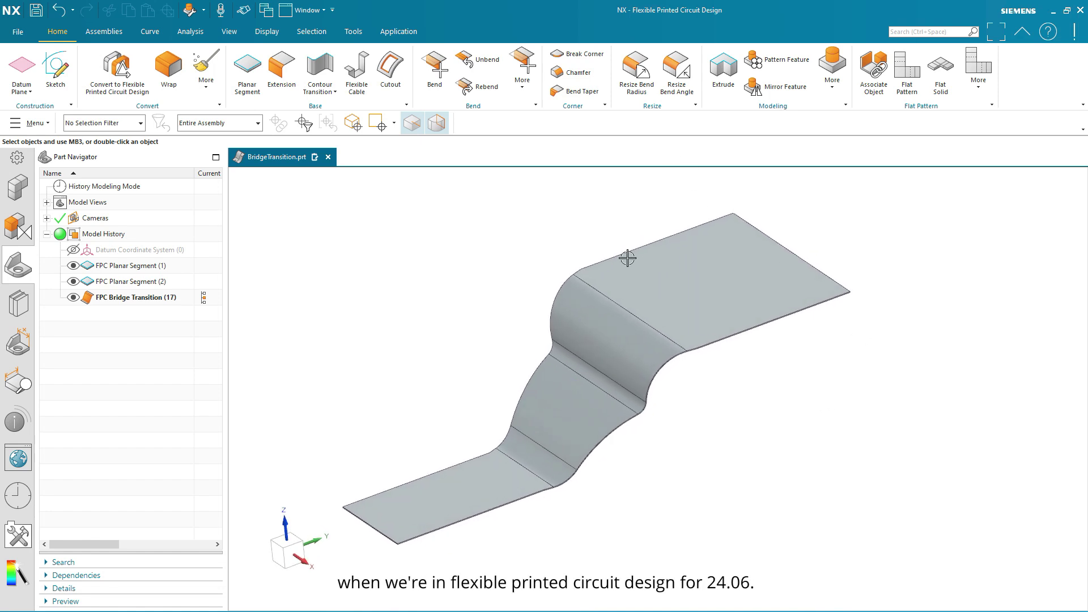